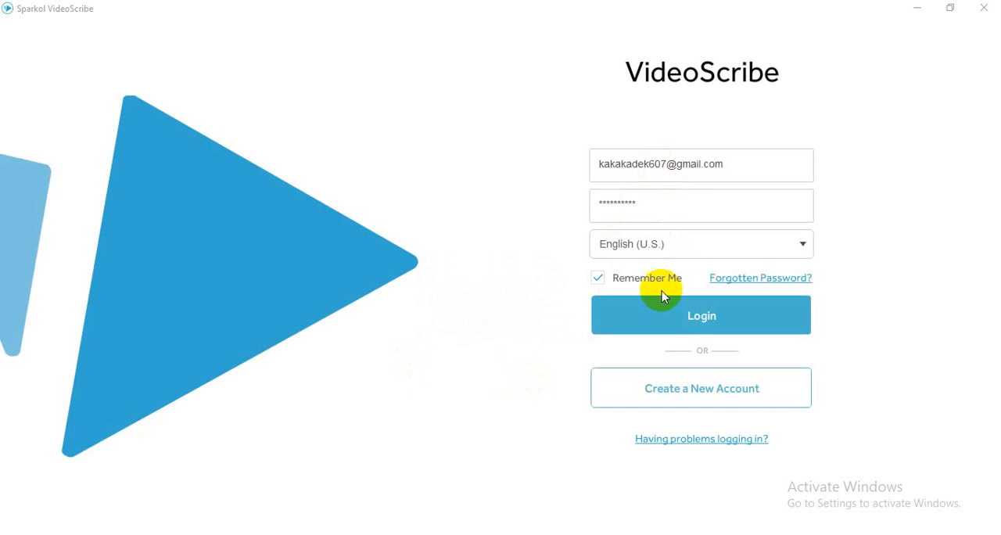
- Log in with the saved account details and create a new scribe
left_click(668, 312)
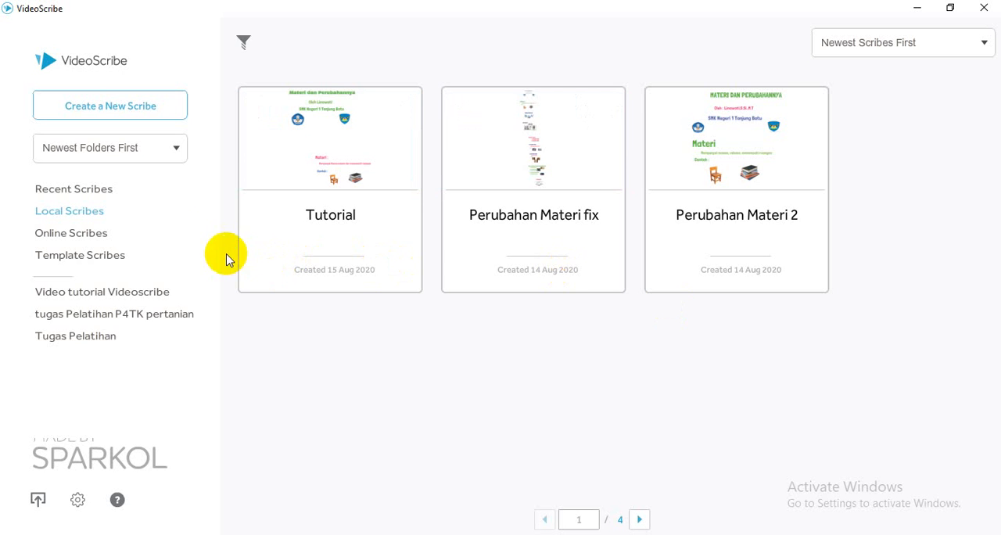
left_click(146, 118)
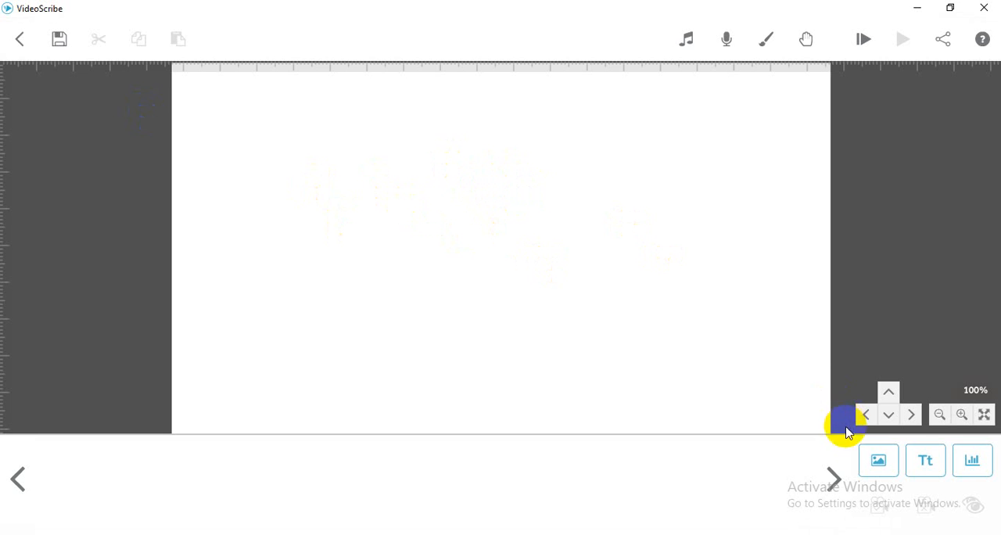
- Start a new text element reading "Materi dan Perubahannya" in the Londrina Solid font
left_click(920, 467)
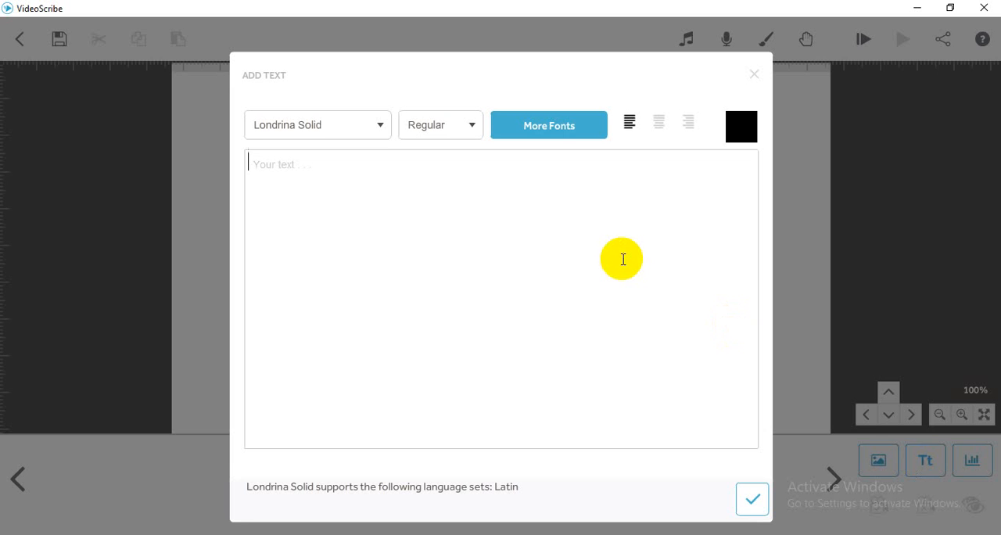
type("Materi dan Perubahannya")
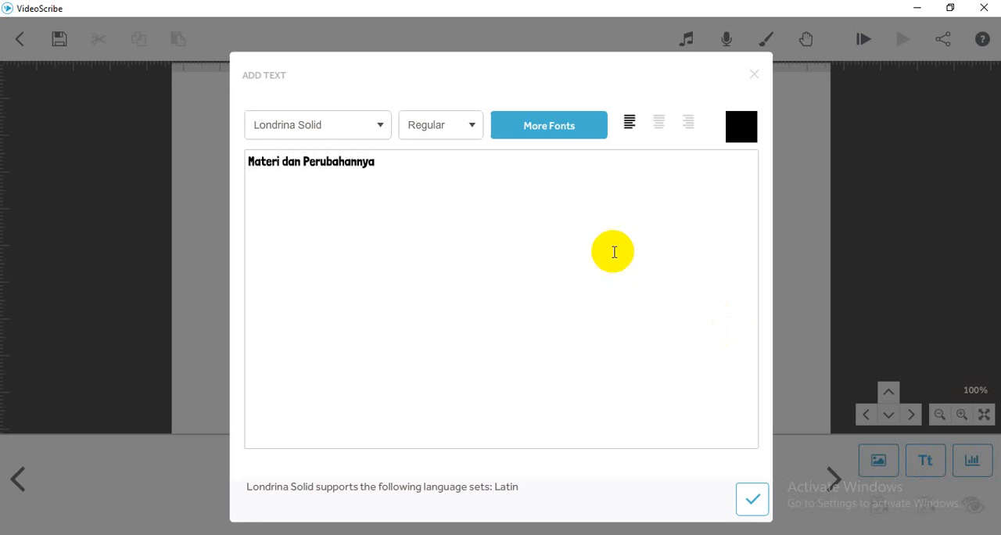
- Look through the available fonts, the Londrina Solid style variants and the additional importable fonts without changing the font
left_click(380, 130)
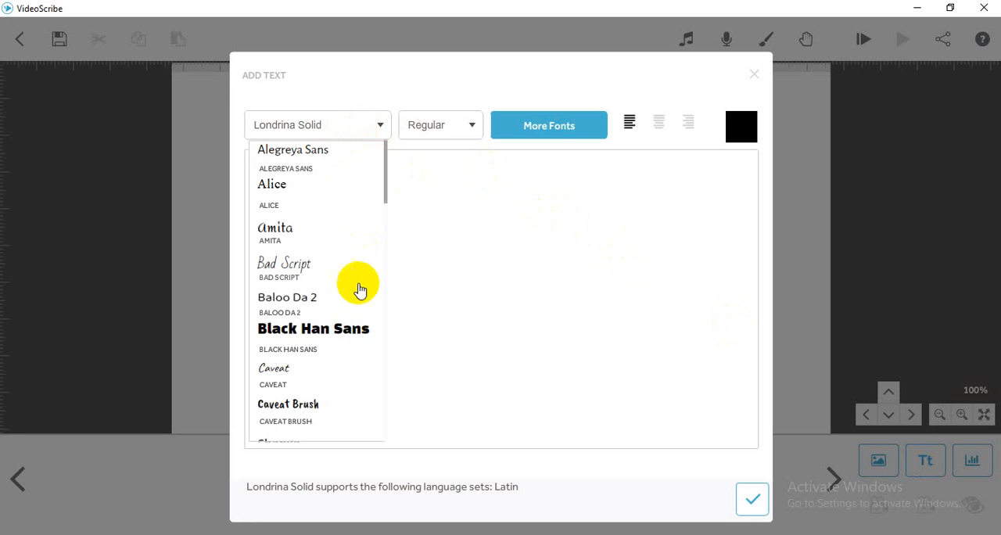
left_click(473, 130)
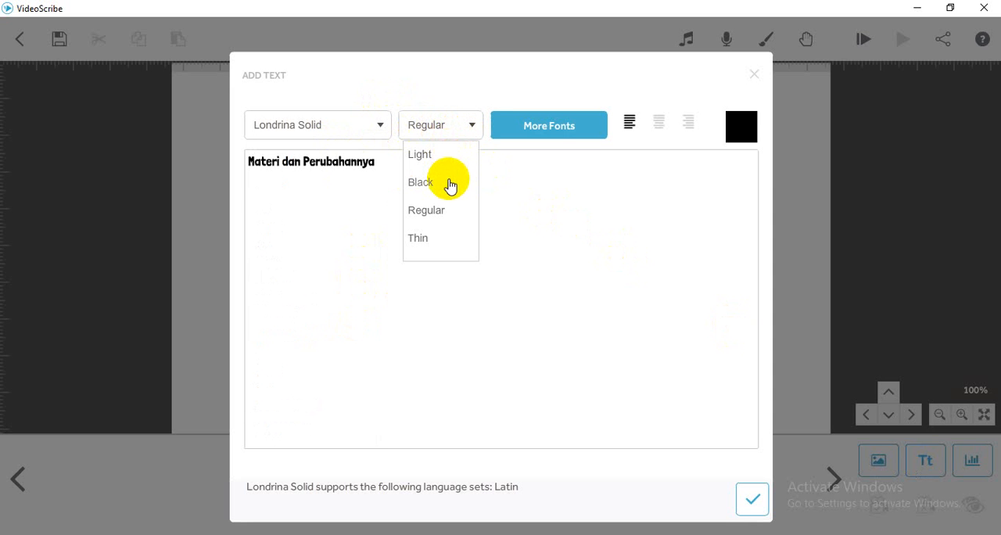
left_click(558, 129)
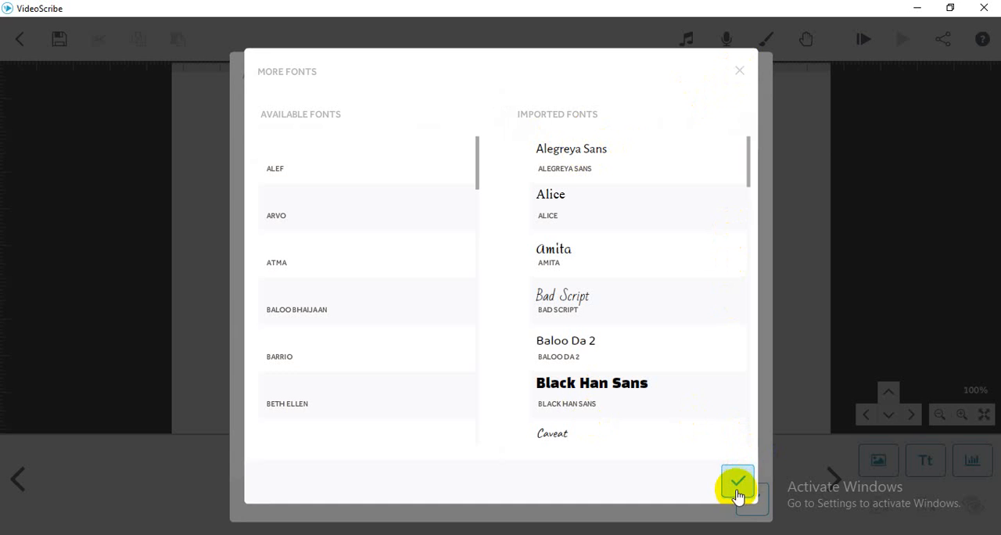
left_click(739, 71)
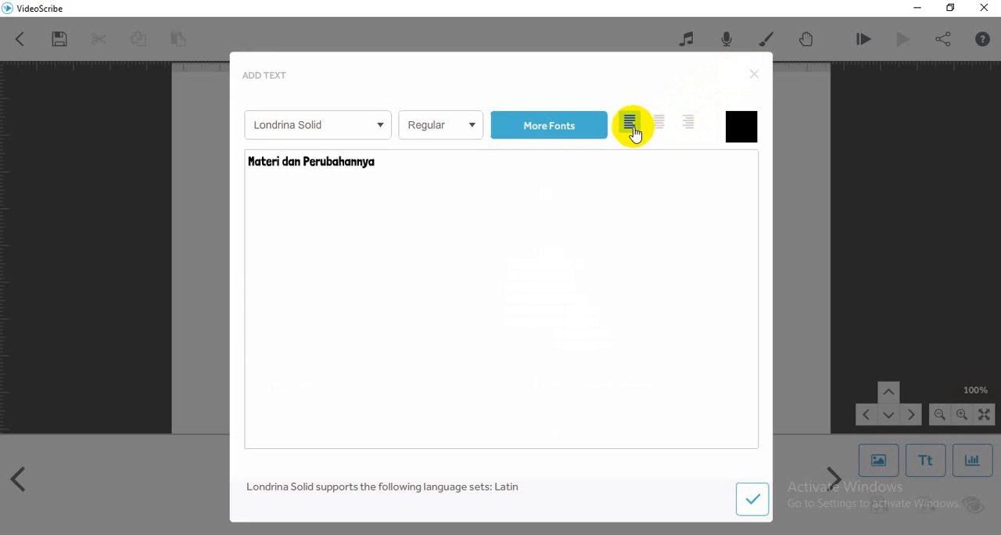
- Centre the title text in green (#5fbb46) and place it near the upper edge of the canvas
left_click(658, 125)
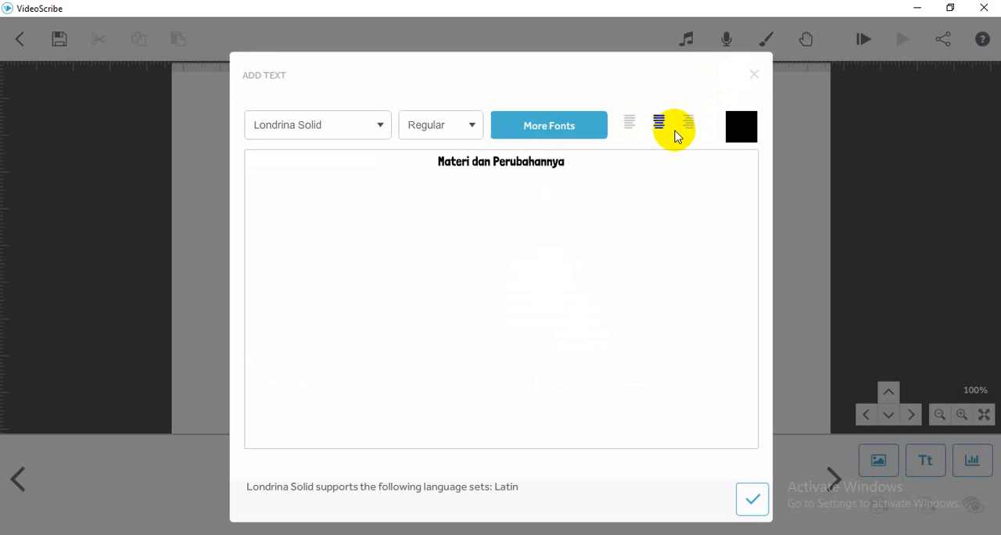
left_click(739, 136)
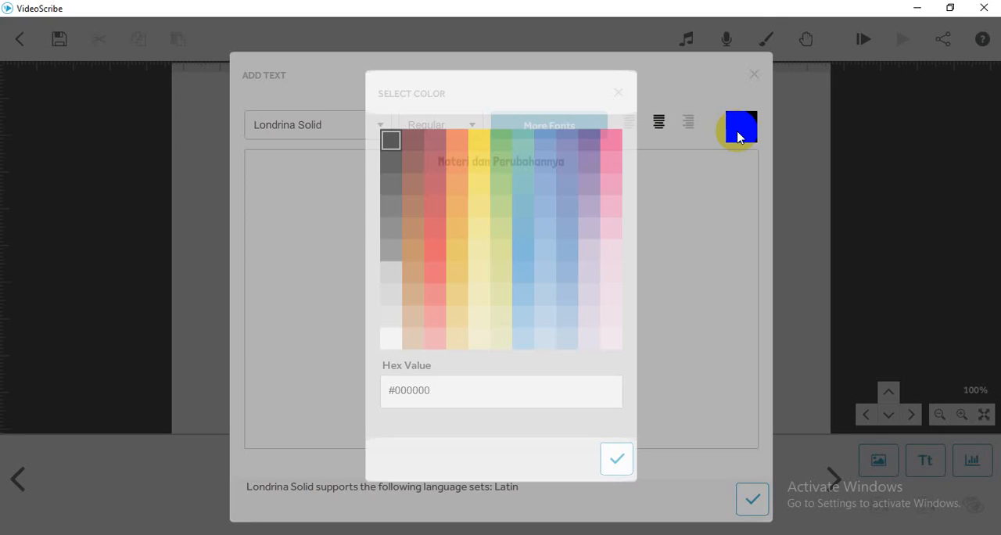
left_click(505, 141)
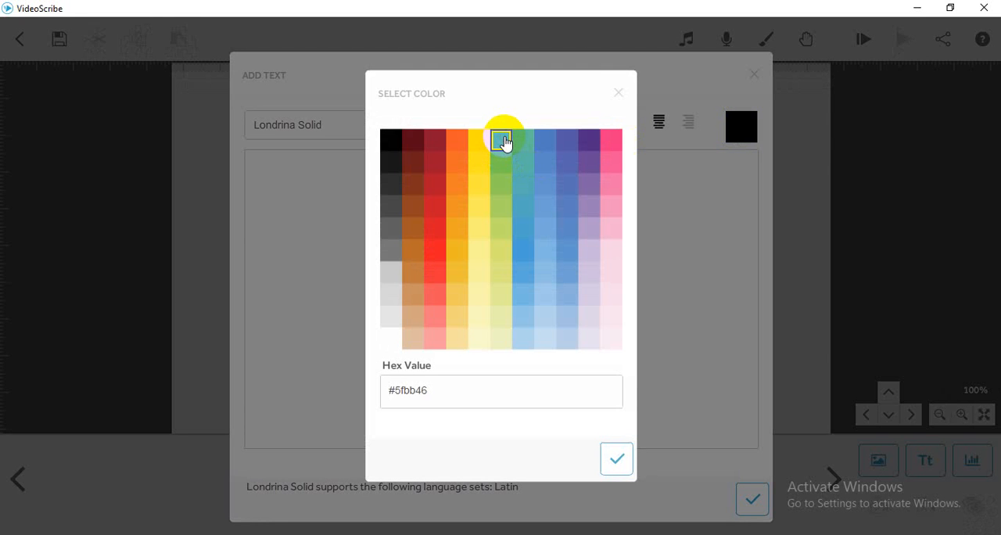
left_click(617, 460)
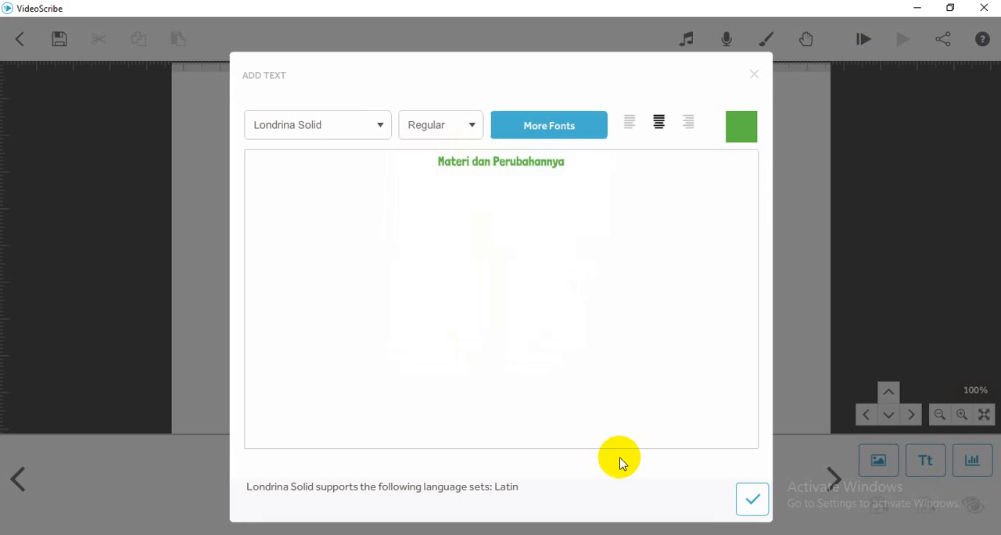
left_click(753, 507)
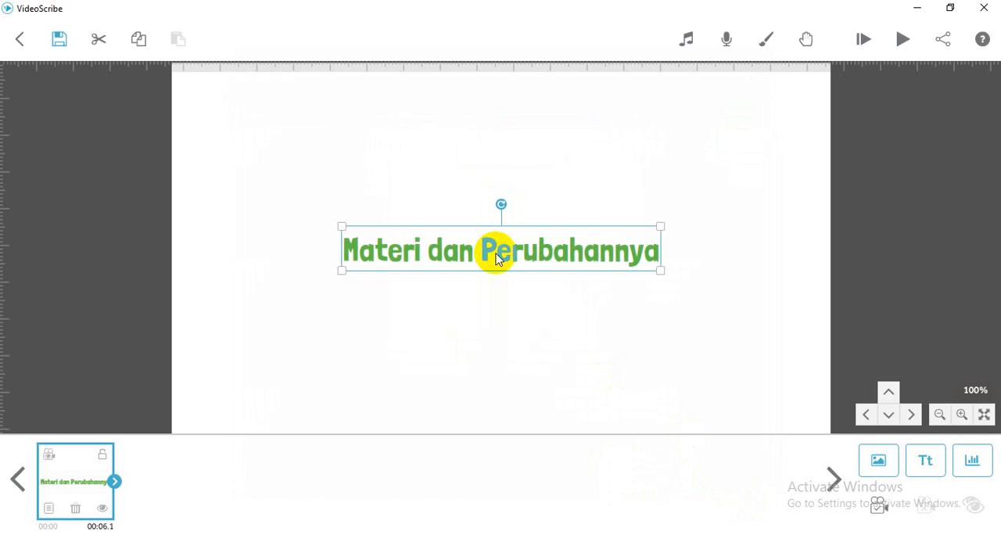
left_click_drag(496, 254, 490, 139)
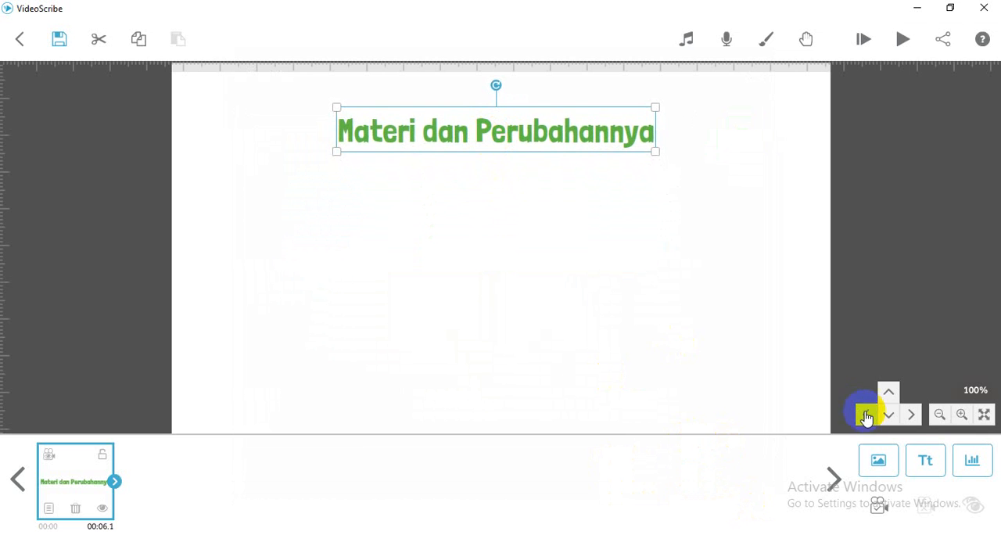
- Add a centred green (#5fbb46) text line reading "Oleh" and the author's name, placed just below the title
left_click(925, 463)
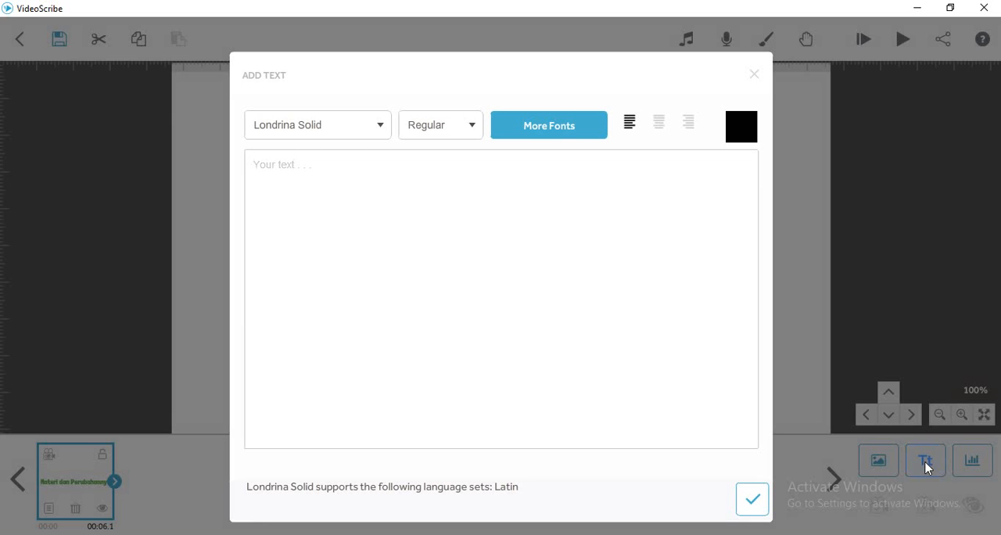
left_click(399, 214)
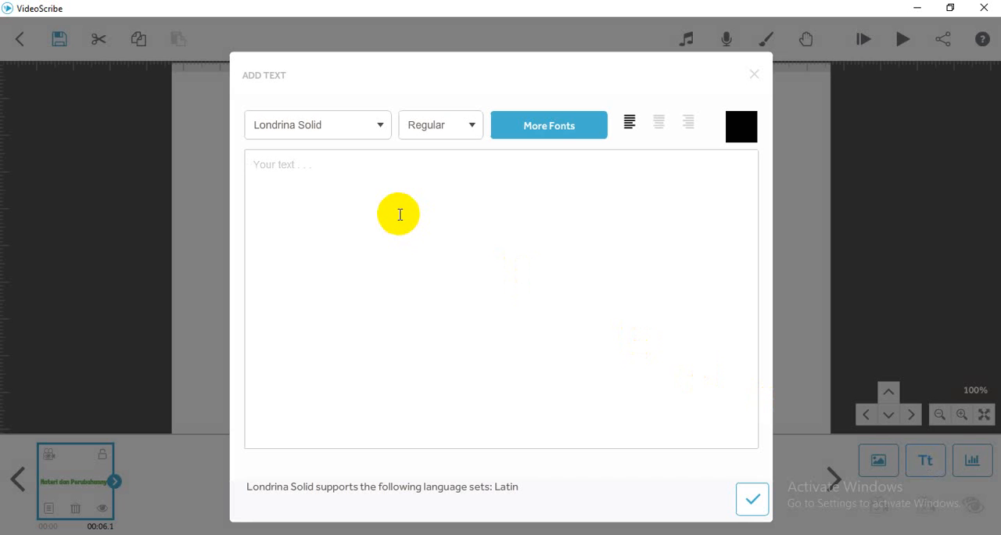
type("Oleh Linawati")
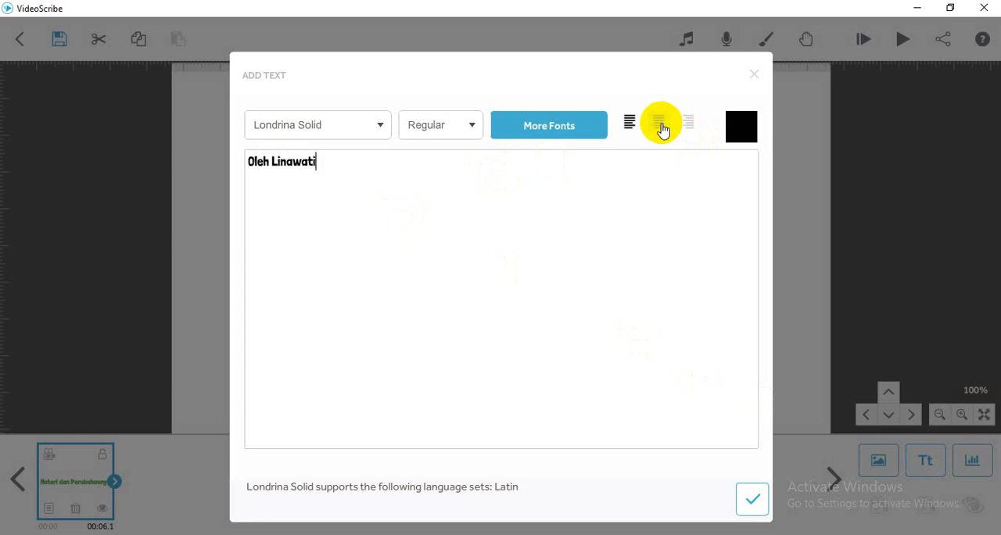
left_click(661, 125)
left_click(744, 139)
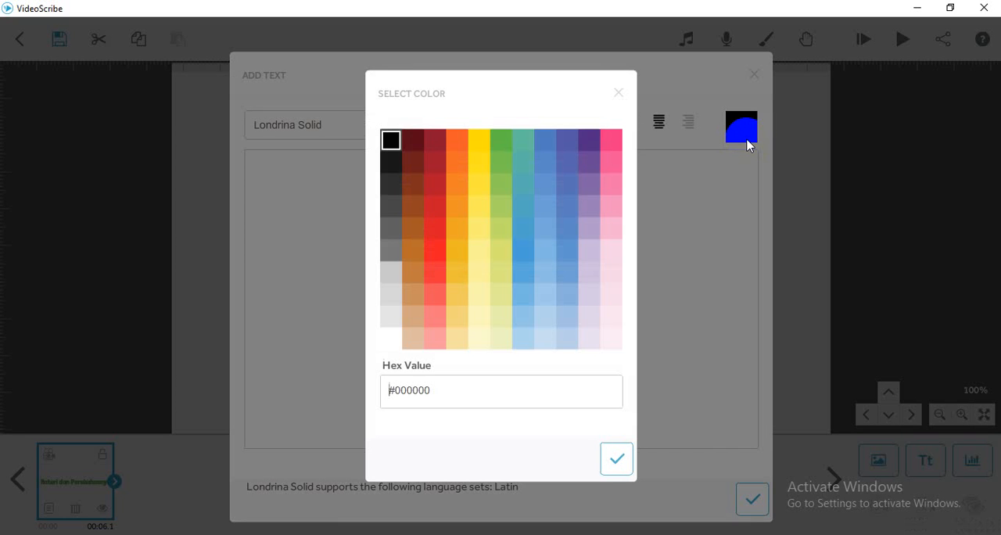
left_click(502, 142)
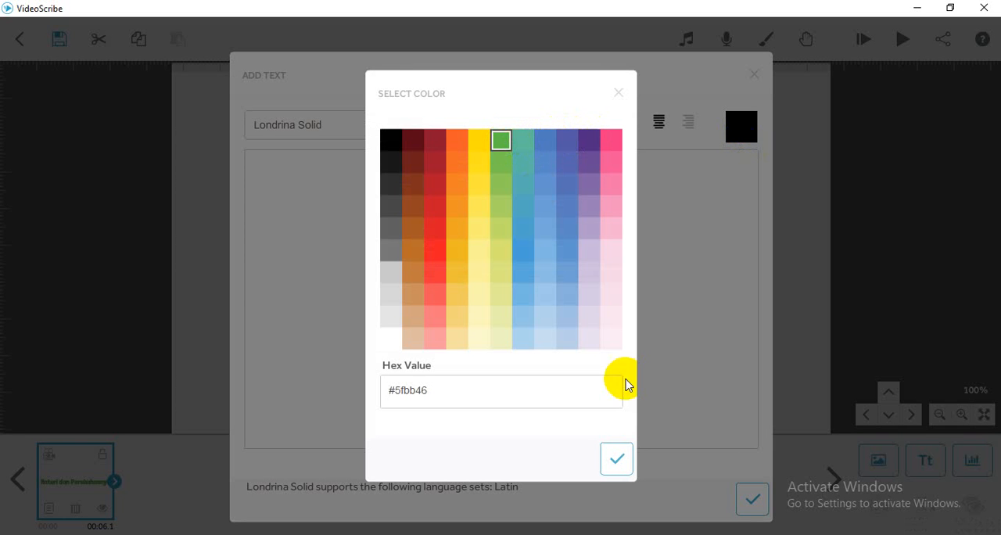
left_click(615, 458)
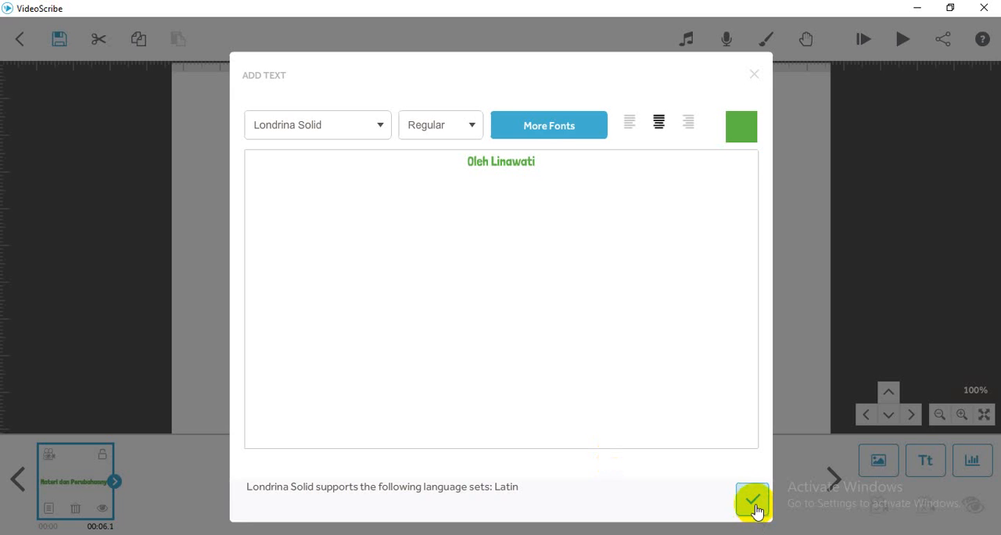
left_click(753, 504)
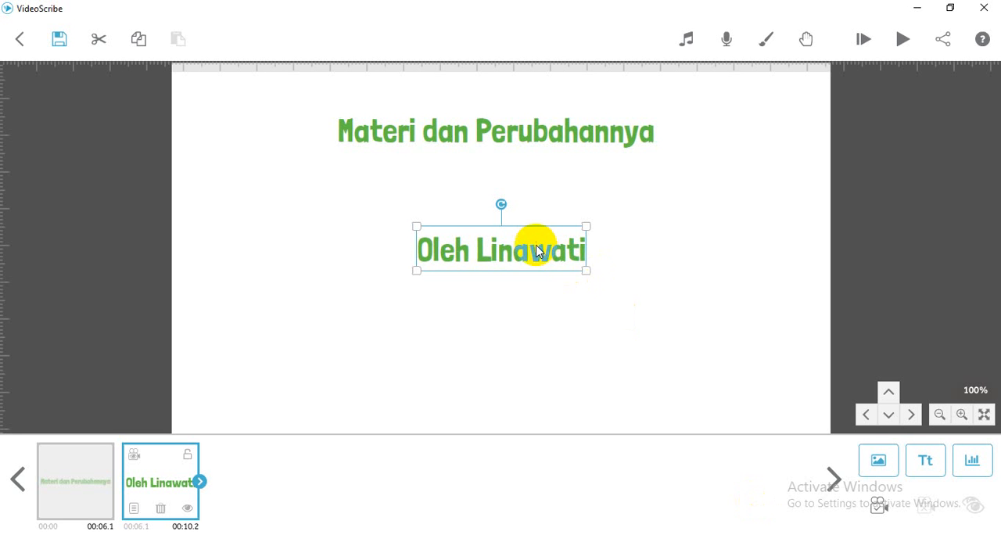
left_click_drag(519, 248, 516, 189)
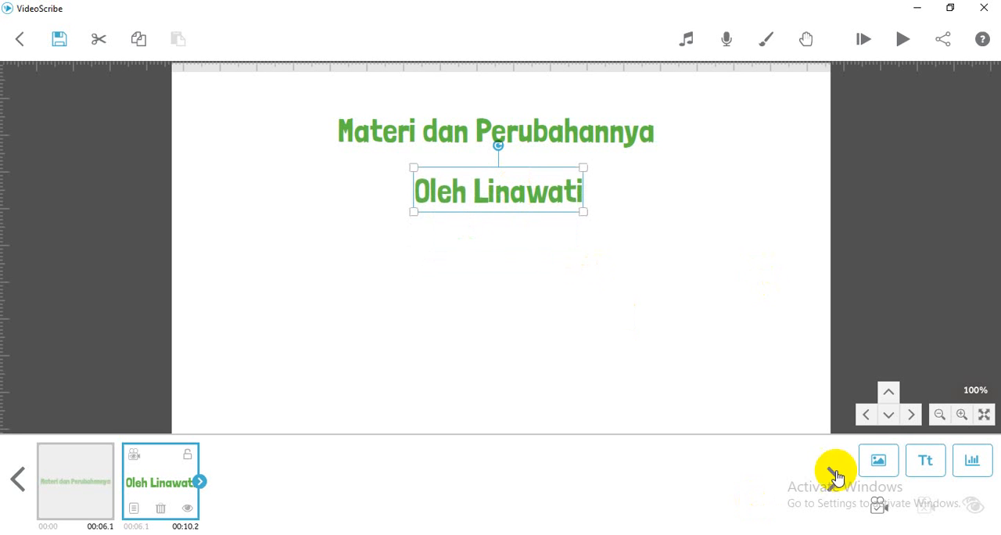
- Add the centred green (#5fbb46) line "SMK Negeri 1 Tanjung Batu" below the author line and shift both lines slightly upward
left_click(930, 471)
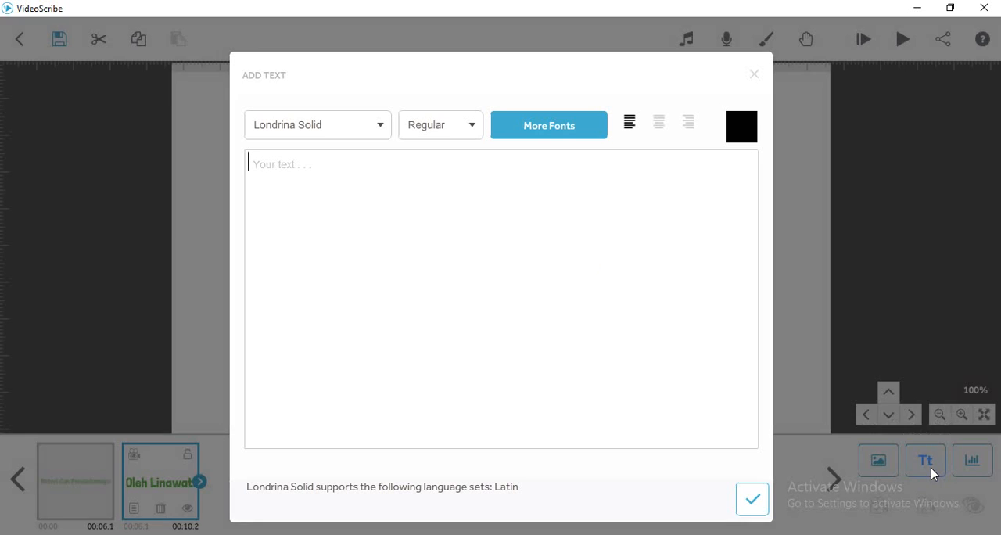
type("SMK Negeri 1 Tanjung BAtu")
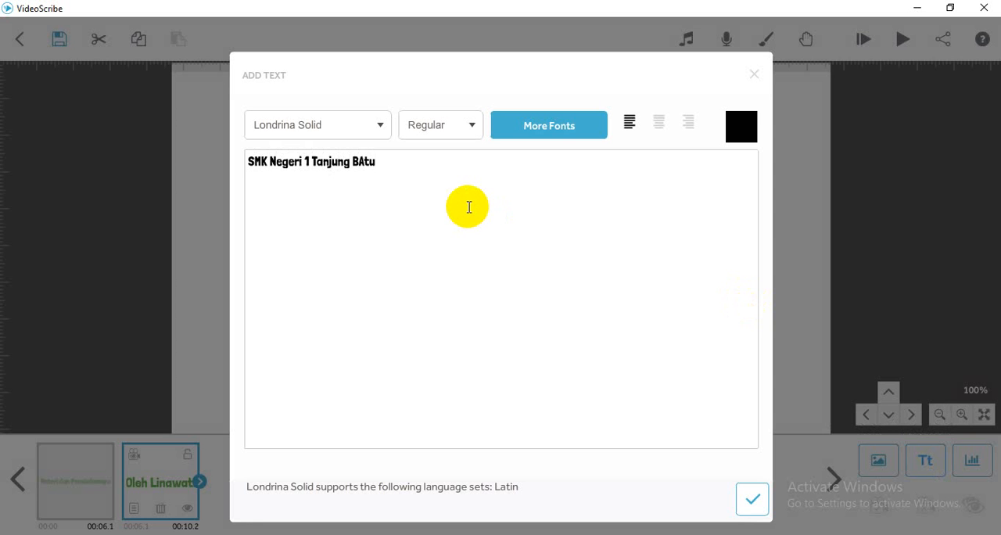
key("BackSpace")
type("a")
left_click(659, 123)
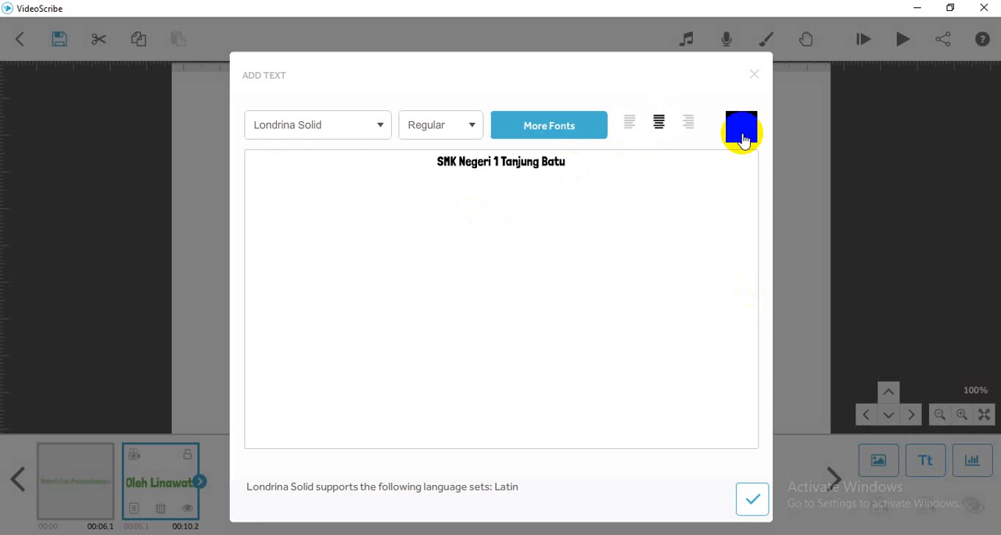
left_click(742, 138)
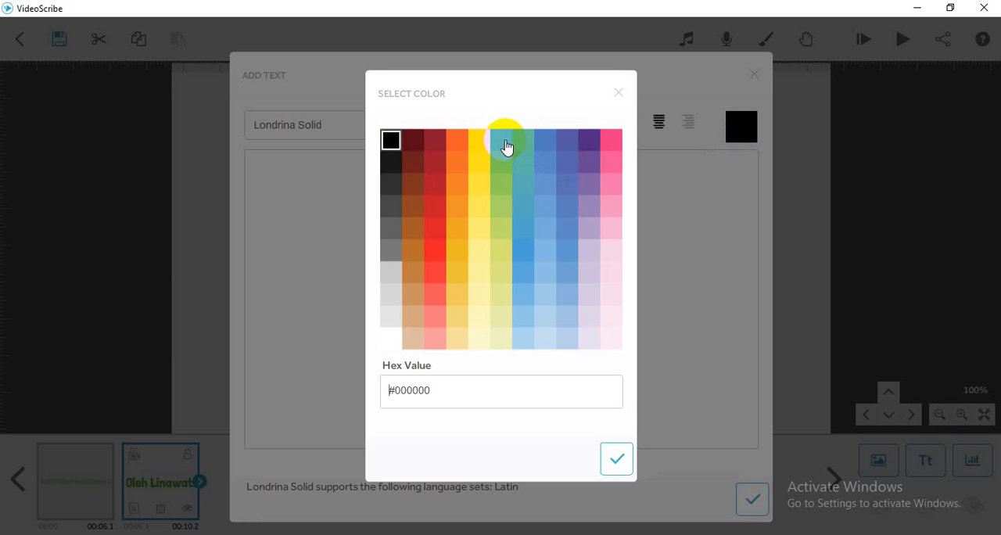
left_click(502, 141)
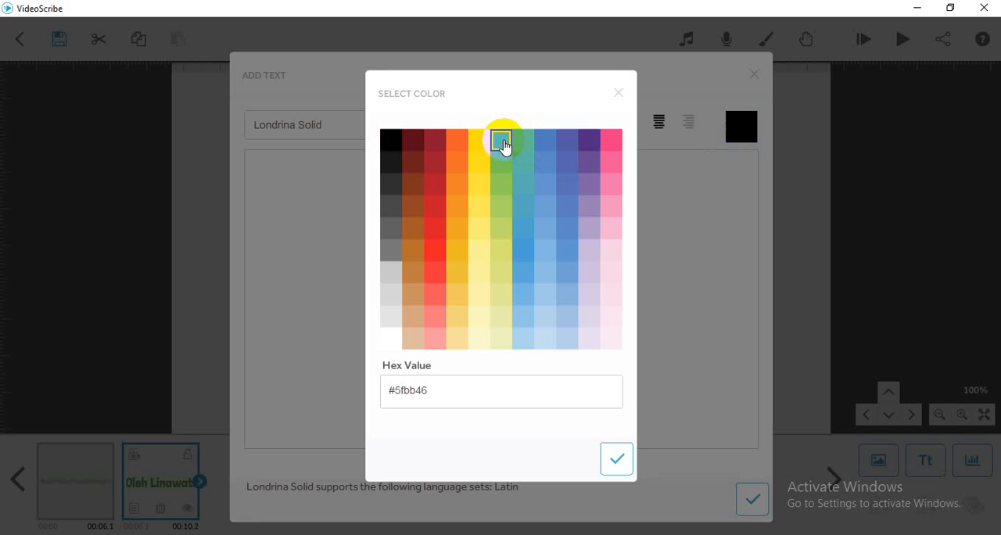
left_click(616, 458)
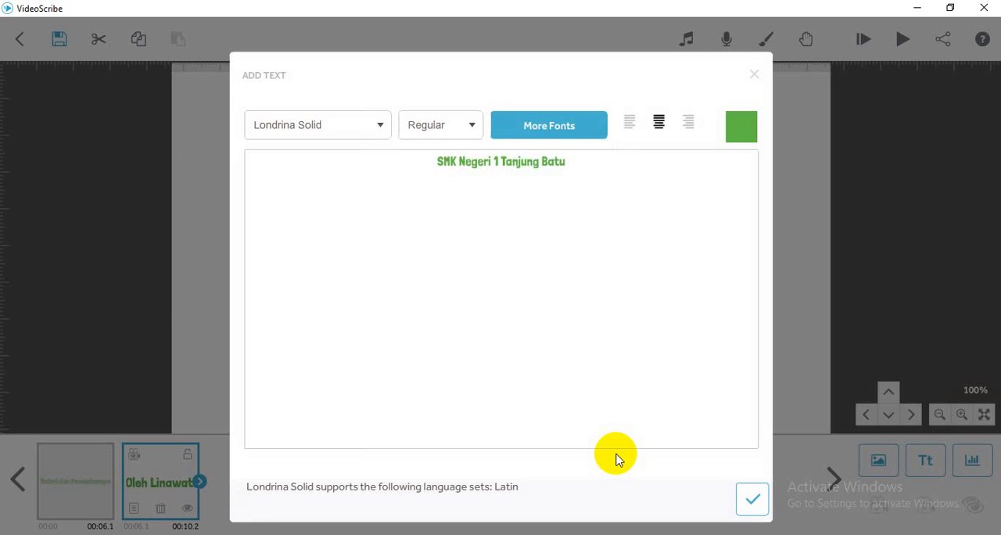
left_click(749, 502)
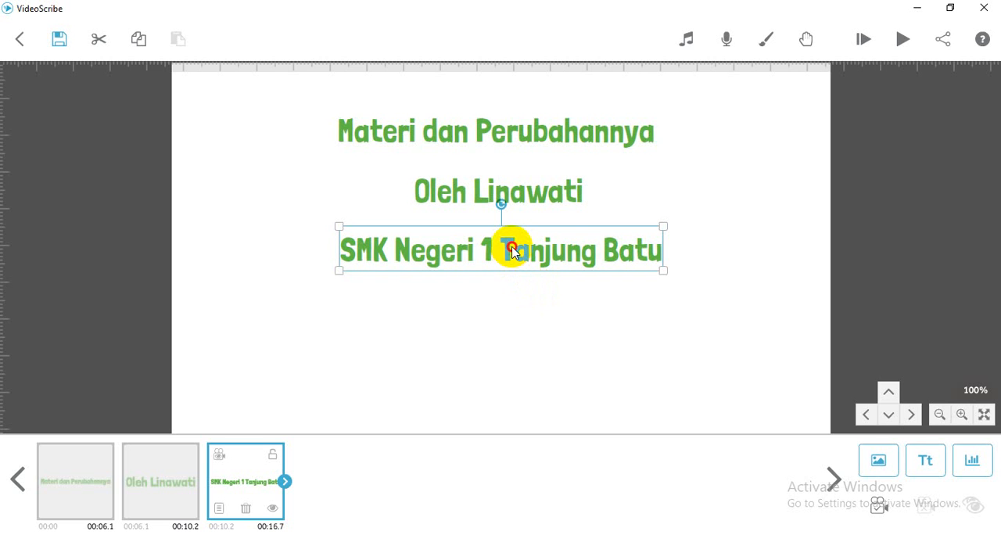
left_click_drag(511, 248, 523, 195)
left_click(523, 205)
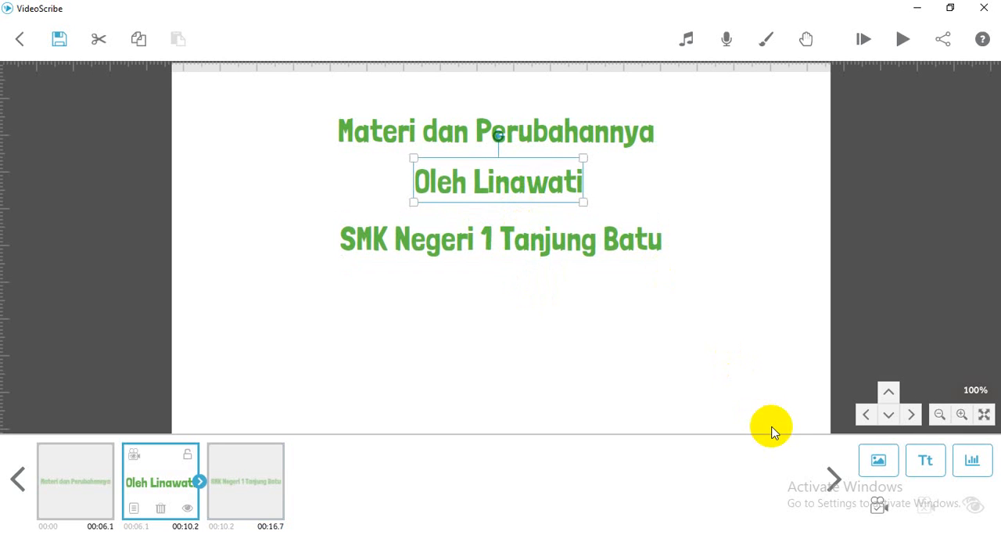
- Browse the image library's Arrows and People Female categories across several pages
left_click(877, 463)
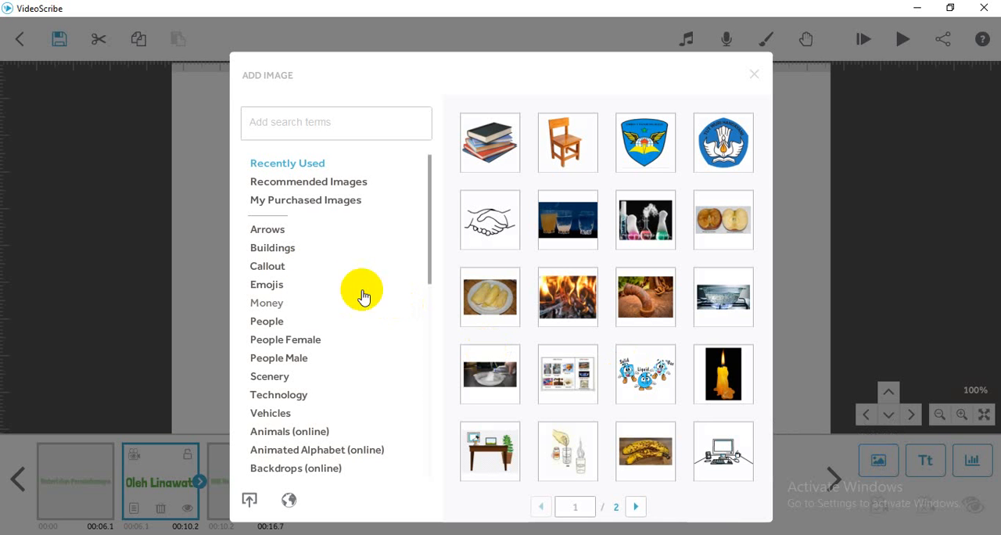
left_click(268, 230)
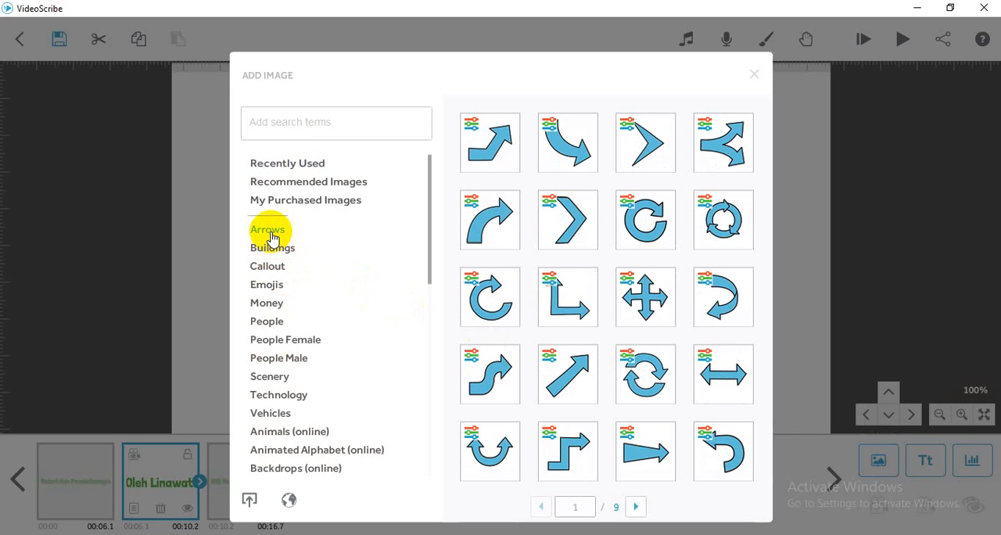
left_click(635, 506)
left_click(636, 507)
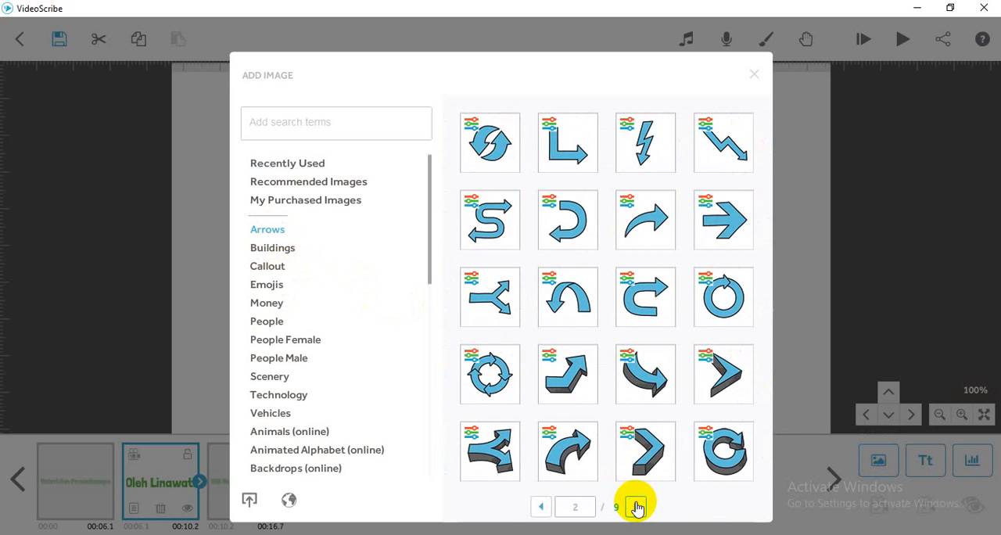
left_click(297, 344)
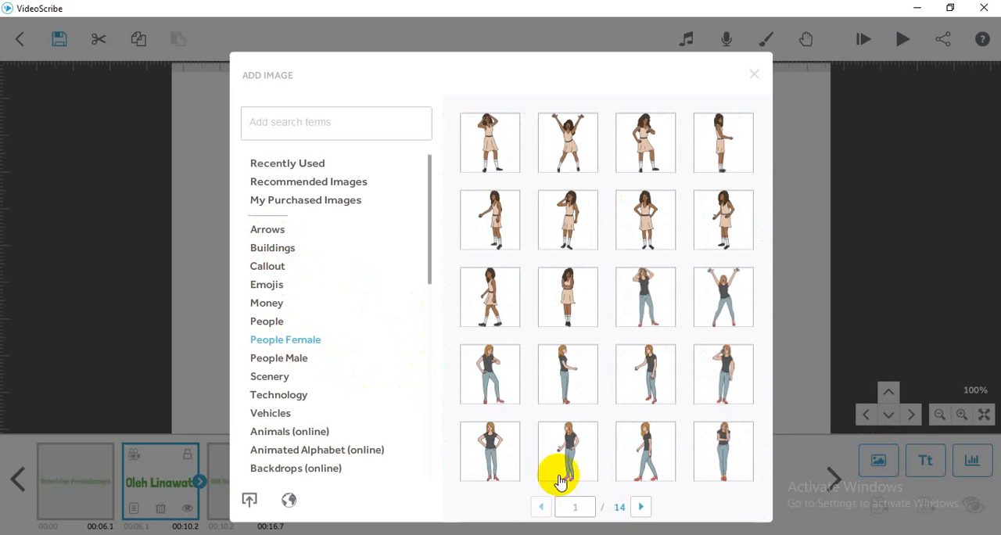
left_click(637, 509)
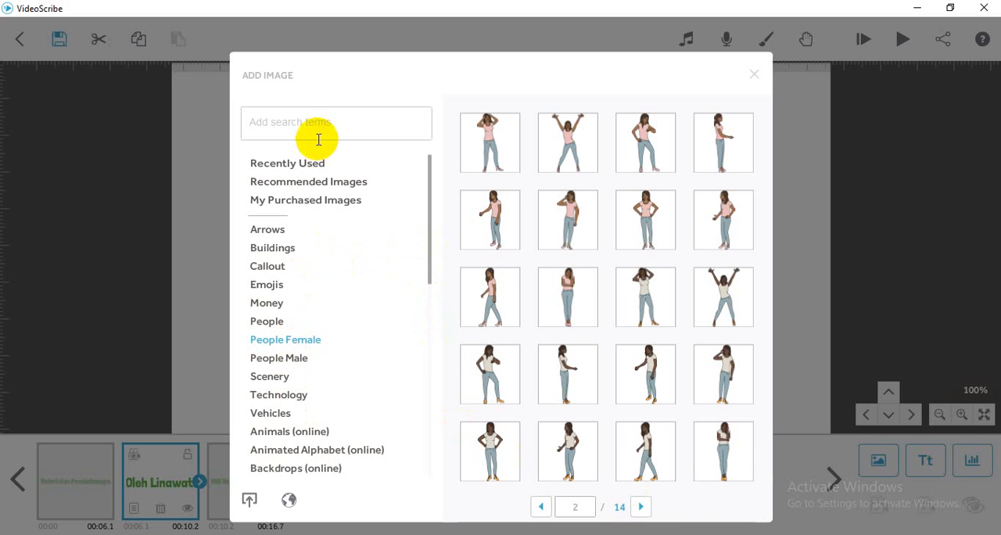
- Load the image file "tut wuri" from the Downloads folder for import
left_click(249, 505)
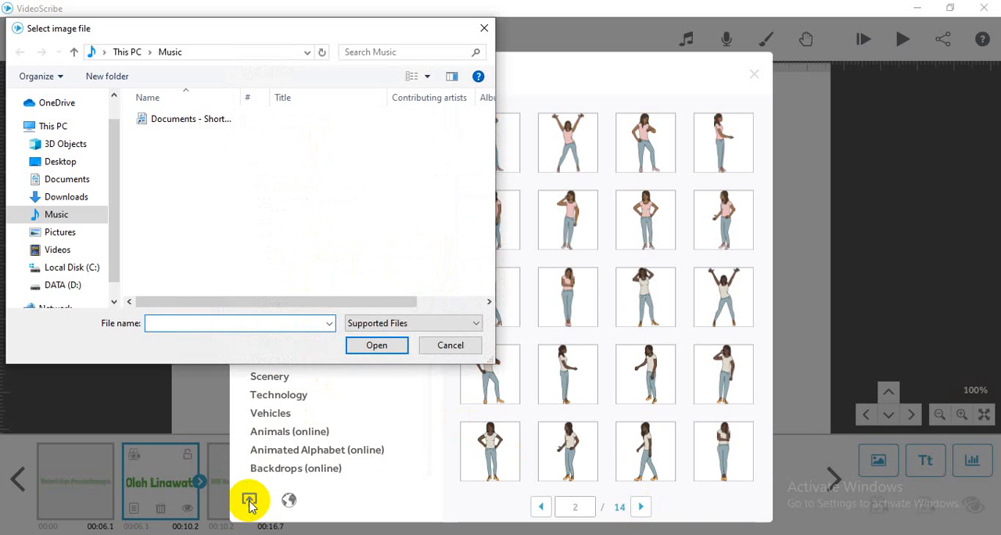
left_click(96, 200)
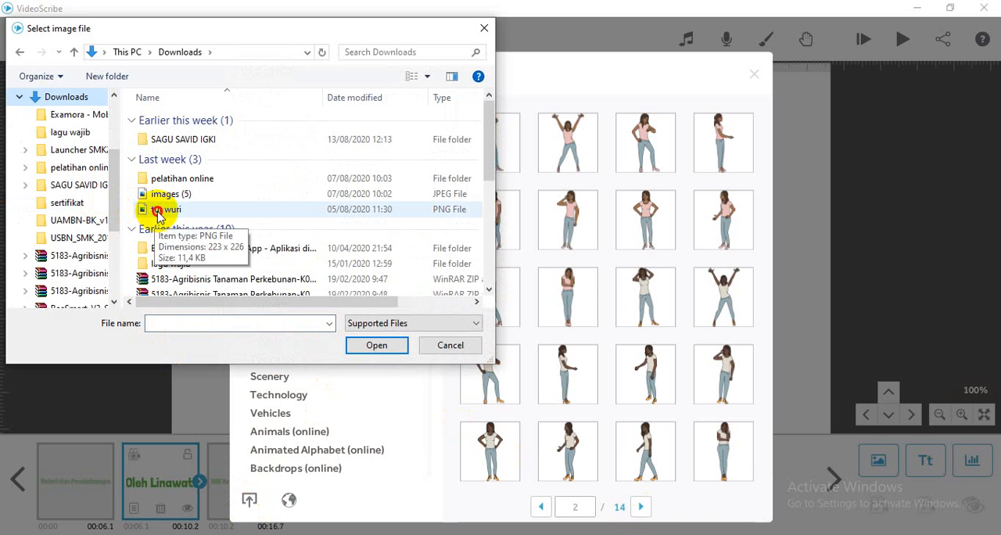
left_click(159, 214)
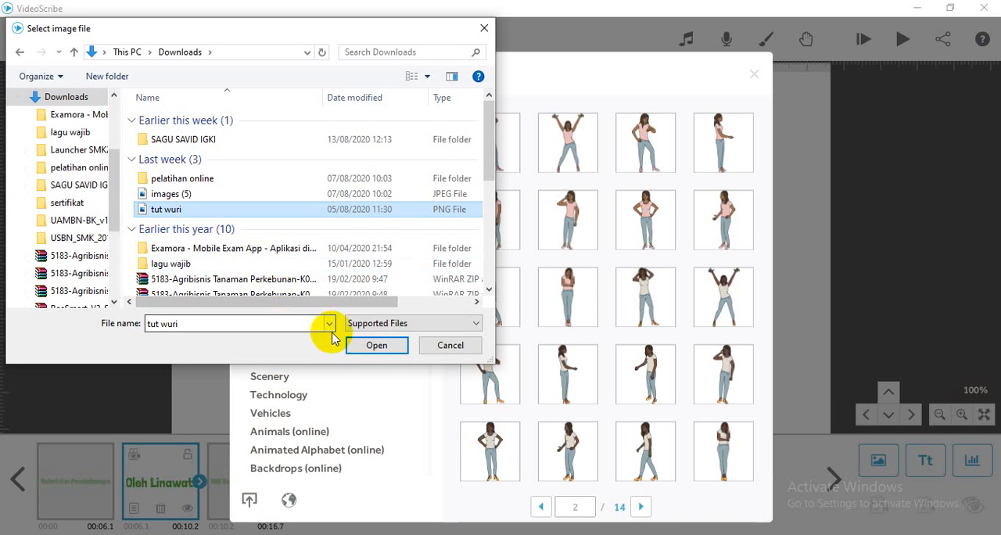
left_click(357, 350)
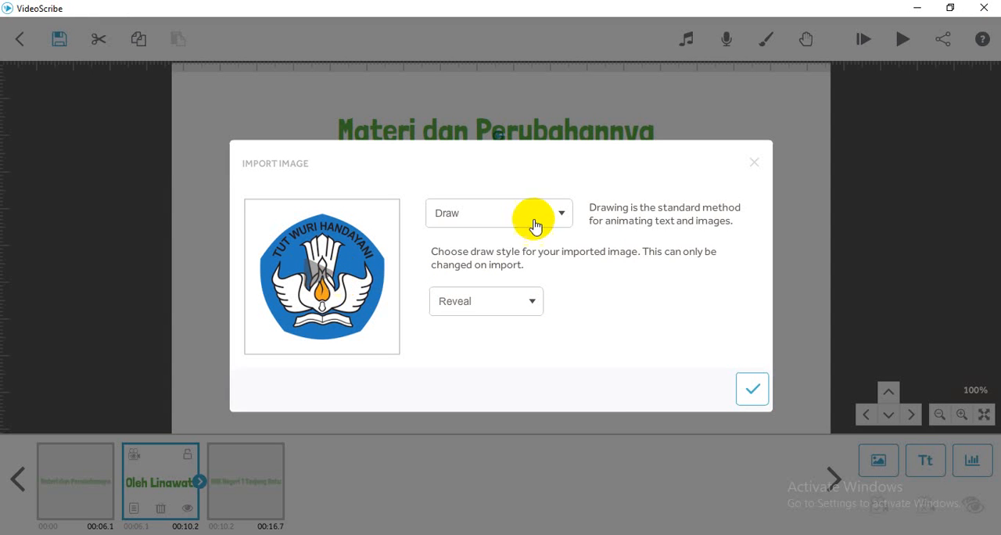
- Check the available animation types and preview the logo with the Draw animation
left_click(562, 216)
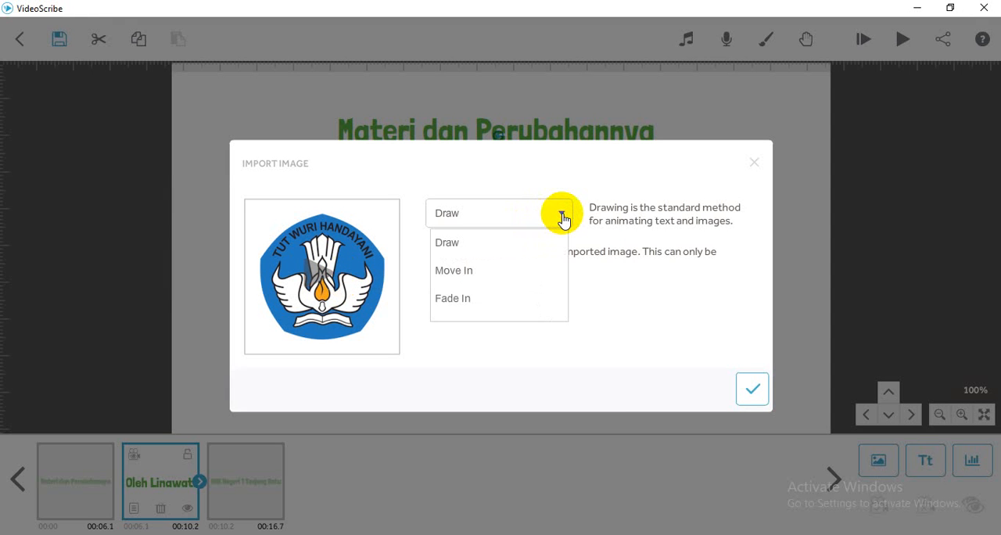
left_click(316, 283)
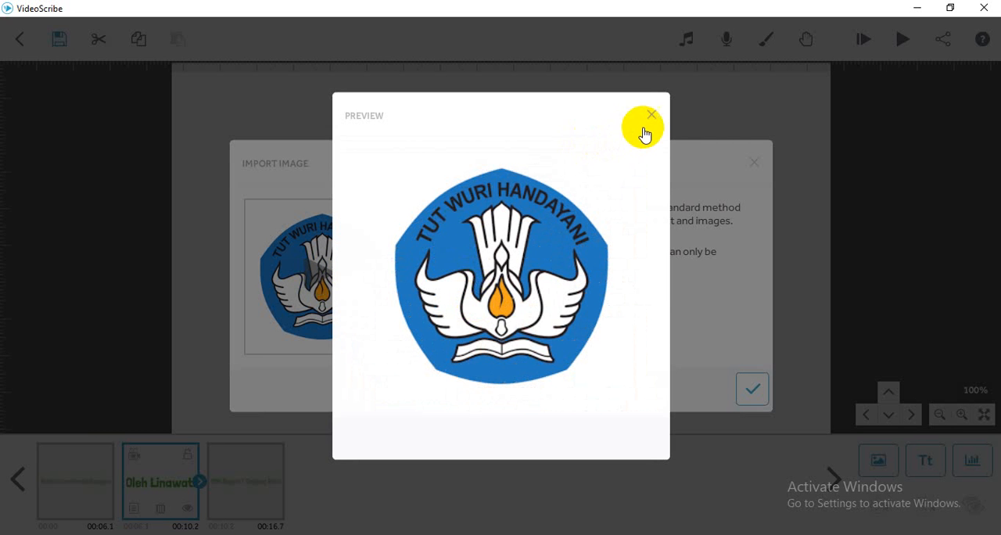
left_click(651, 116)
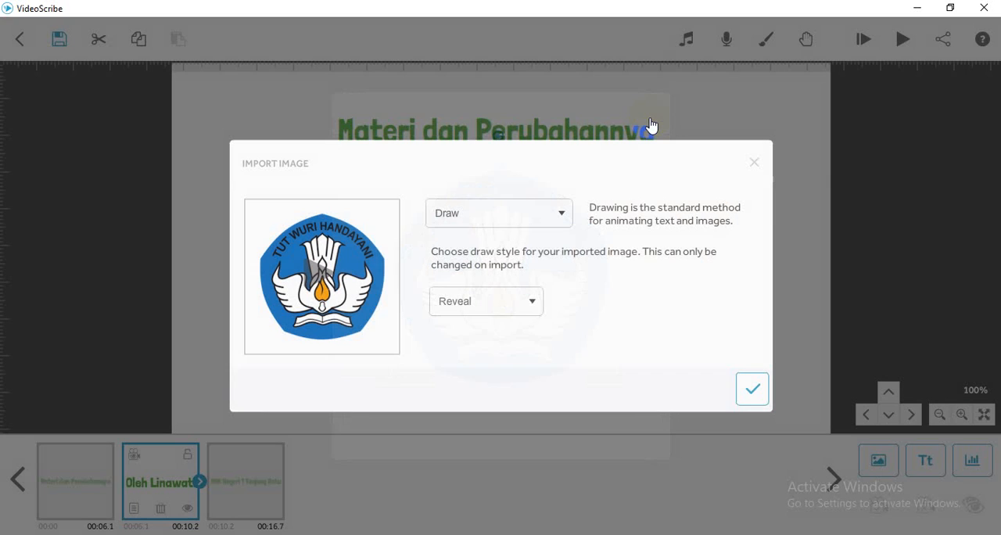
- Switch the logo's animation to Move In and preview it
left_click(562, 216)
left_click(502, 274)
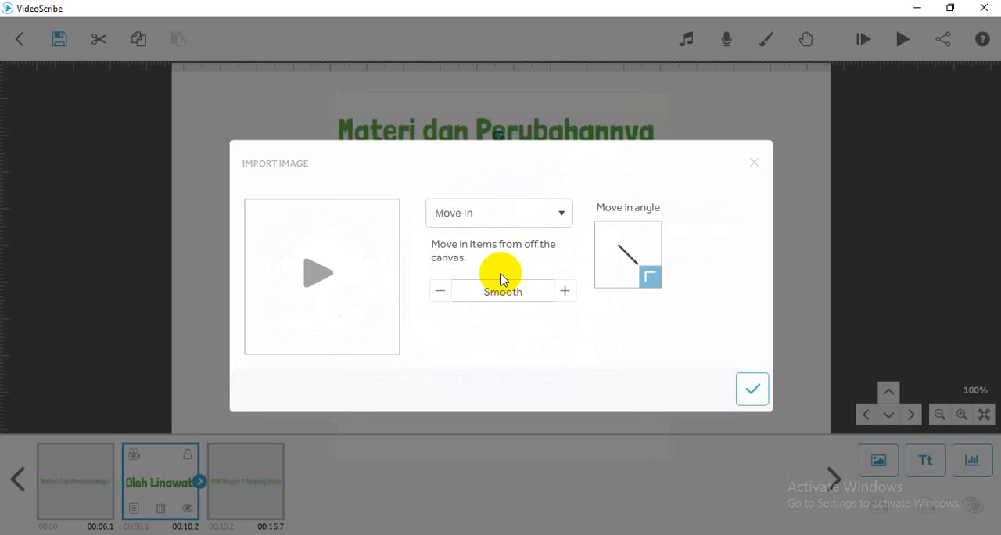
left_click(317, 288)
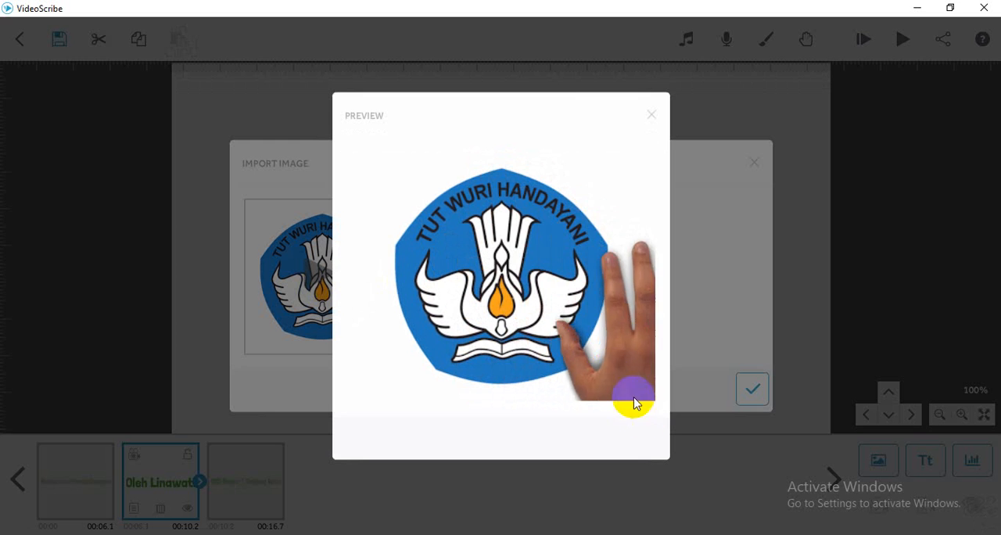
left_click(652, 119)
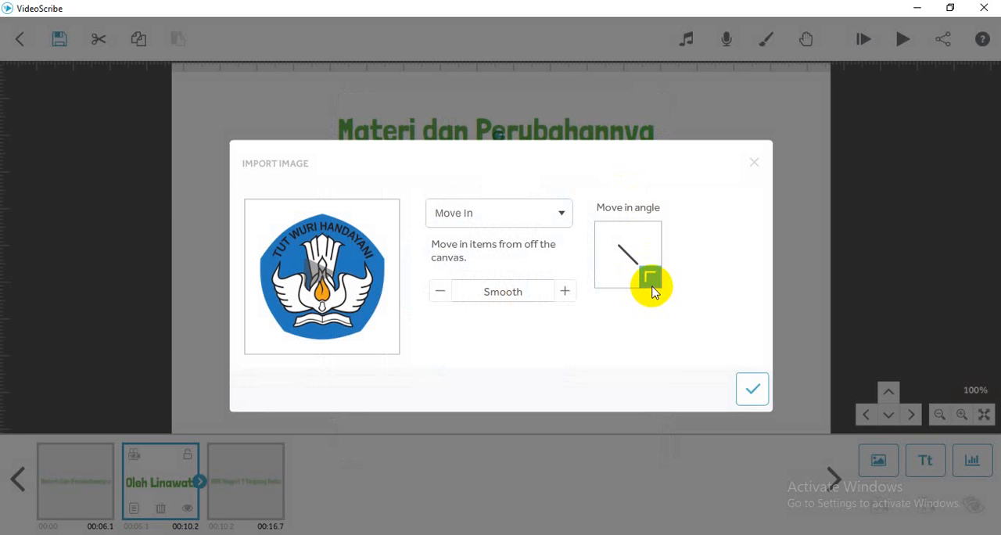
- Change the move-in angle so the logo enters from above and preview the movement
left_click_drag(648, 275, 633, 240)
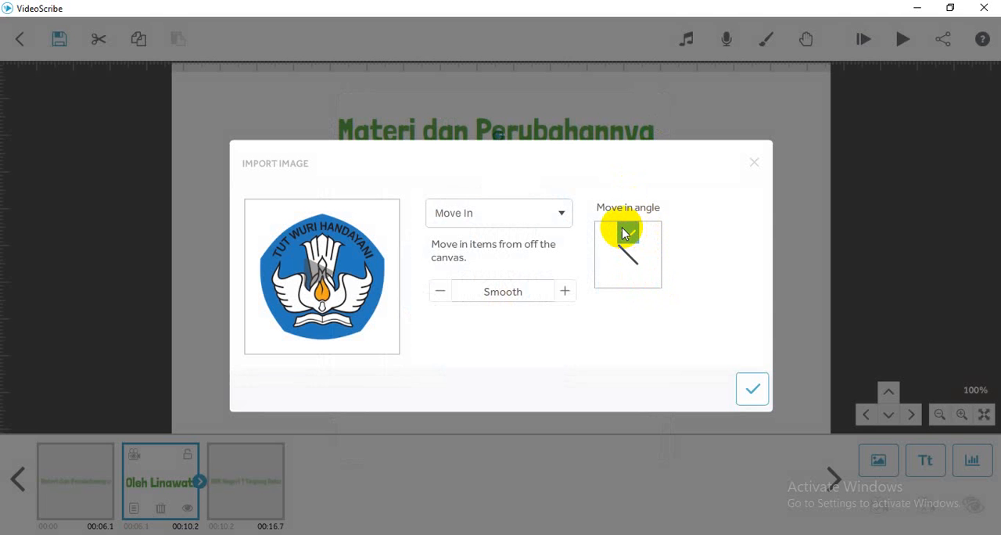
left_click(316, 286)
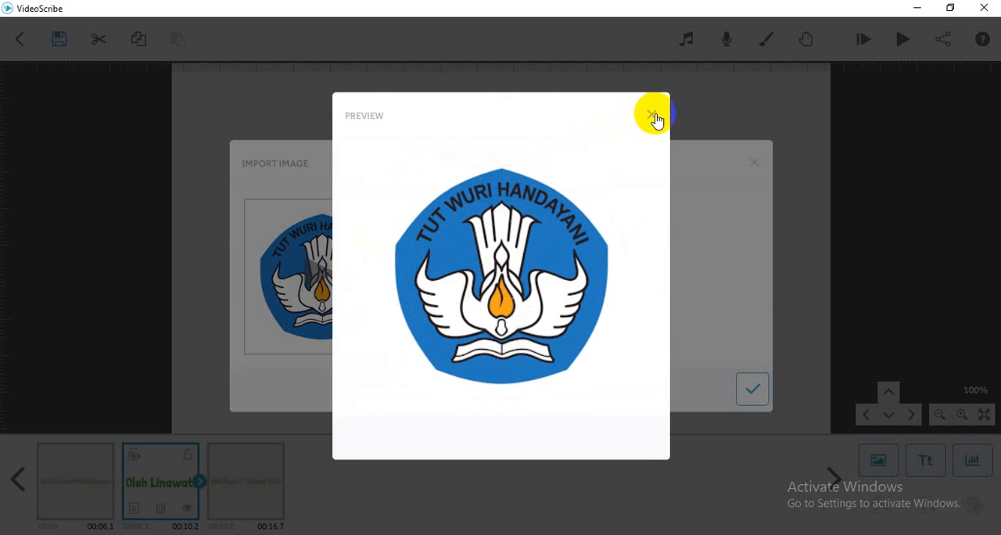
left_click(652, 116)
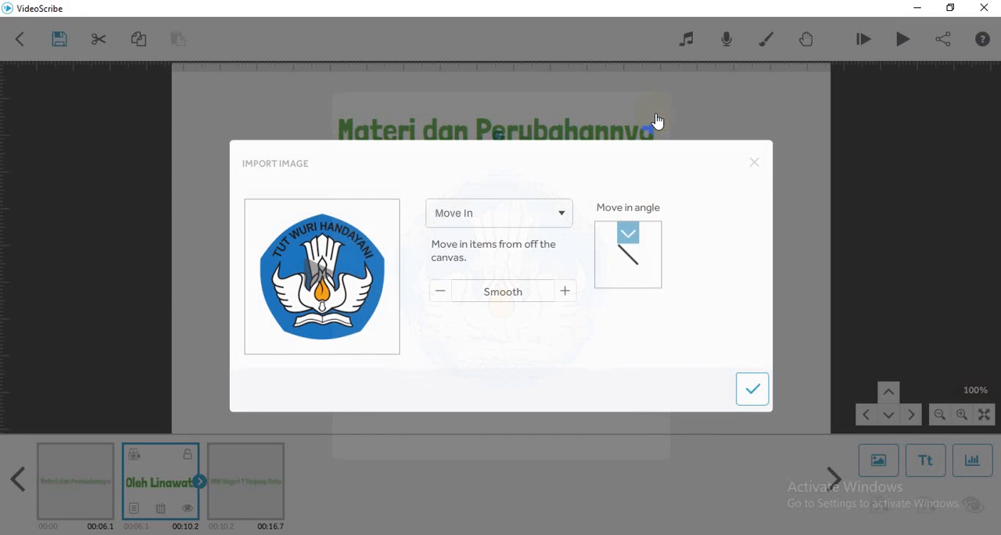
- Switch the logo's animation to Fade In and preview it
left_click(562, 217)
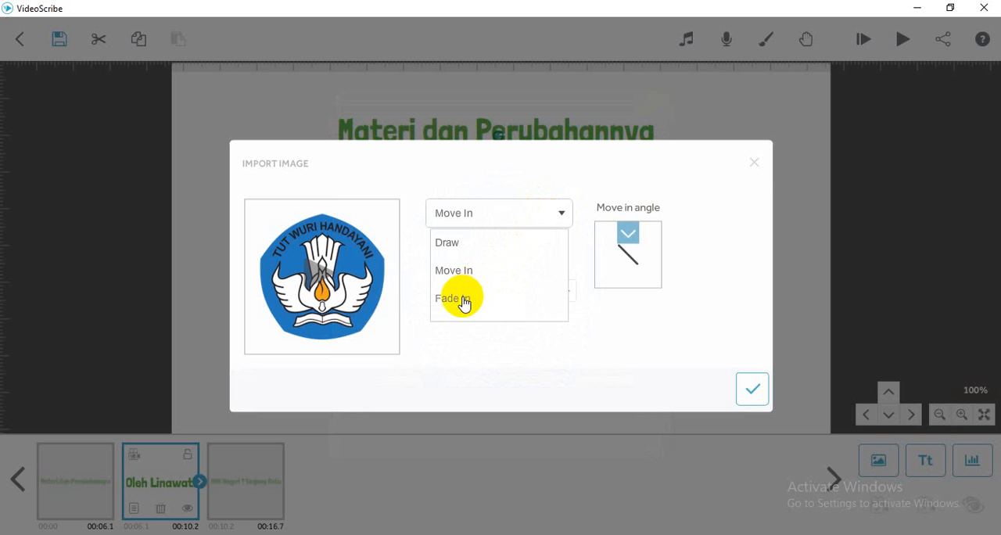
left_click(462, 302)
left_click(325, 283)
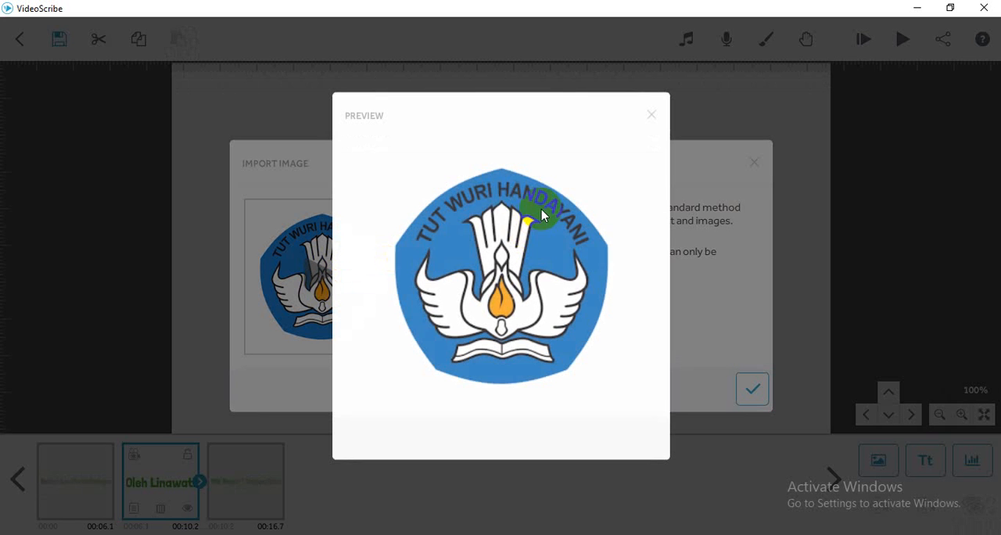
left_click(650, 116)
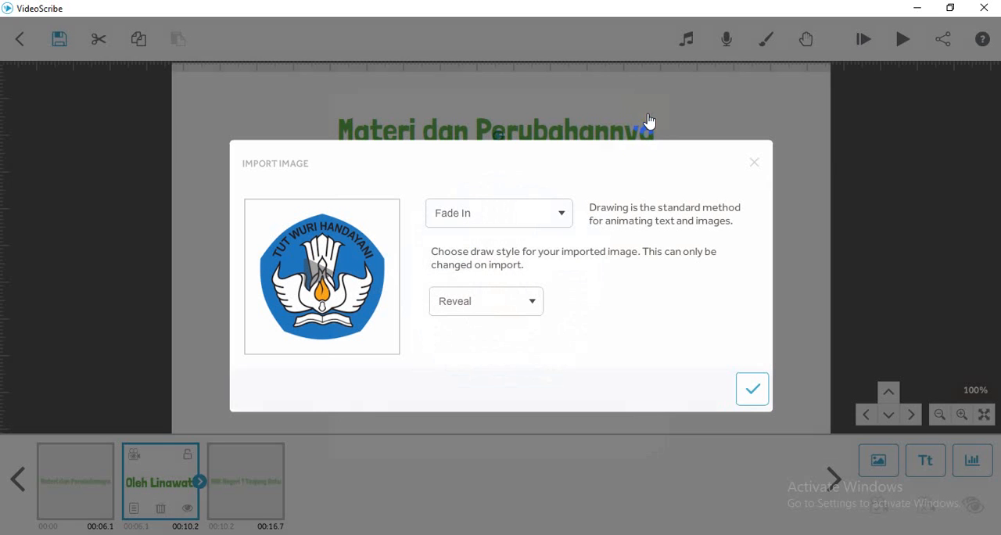
- Import the logo with the Draw animation and Reveal style, and shrink it to a little under half its size on the canvas
left_click(563, 214)
left_click(474, 244)
left_click(752, 393)
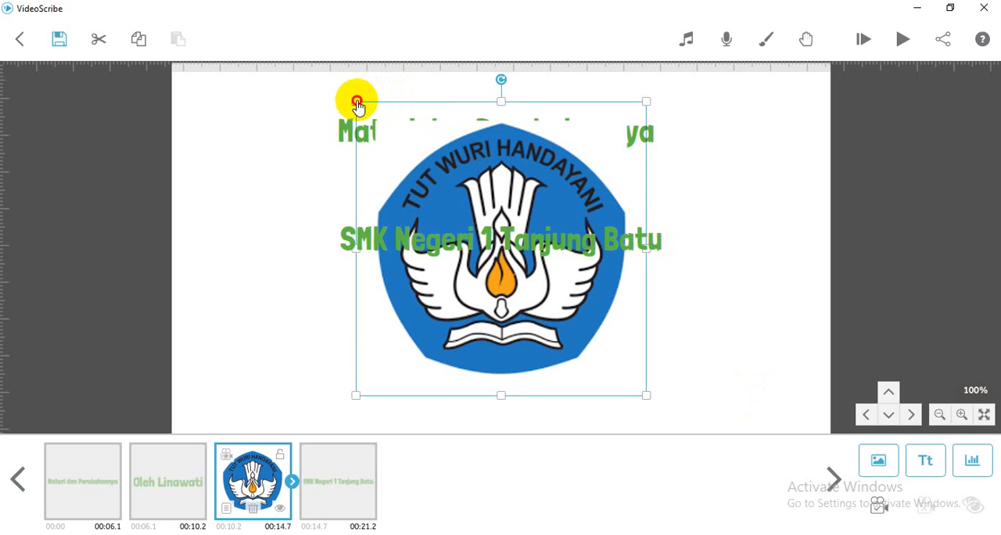
left_click(437, 196)
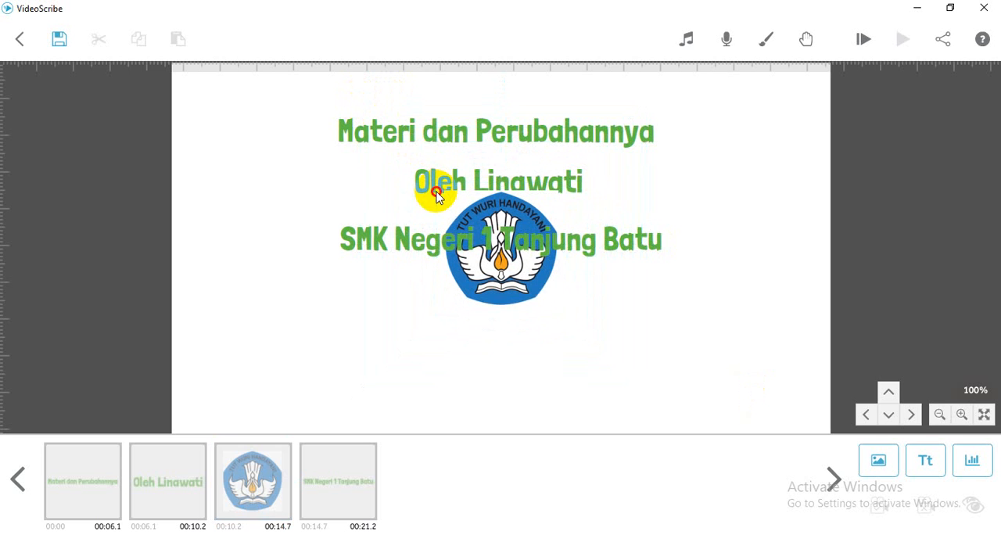
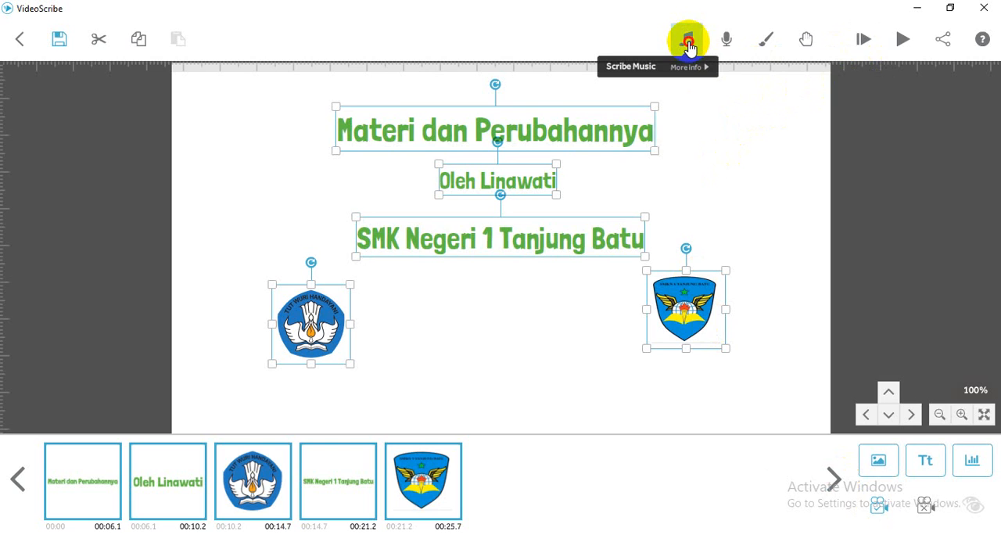
- Browse the Scribe Music library and add the track "Softly" as the background music
left_click(688, 43)
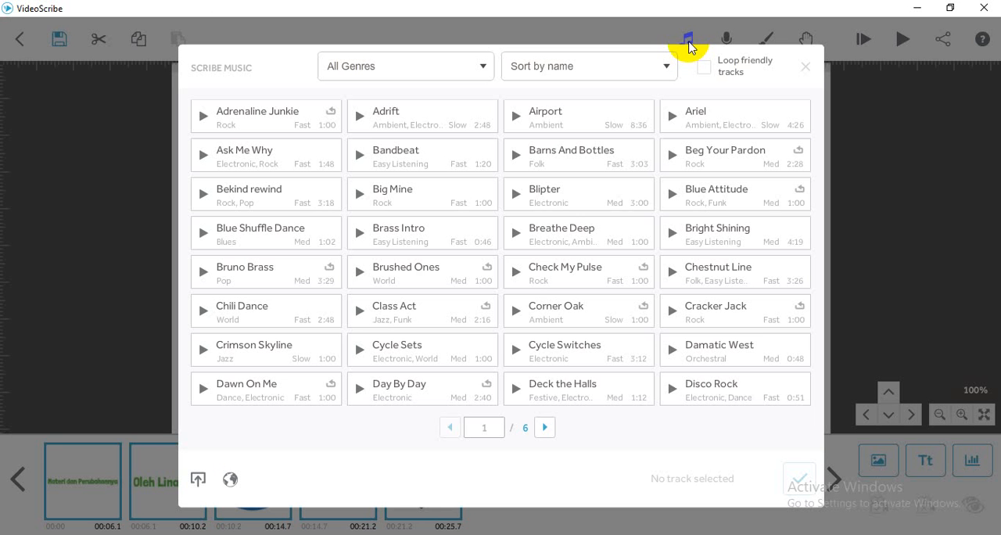
left_click(545, 428)
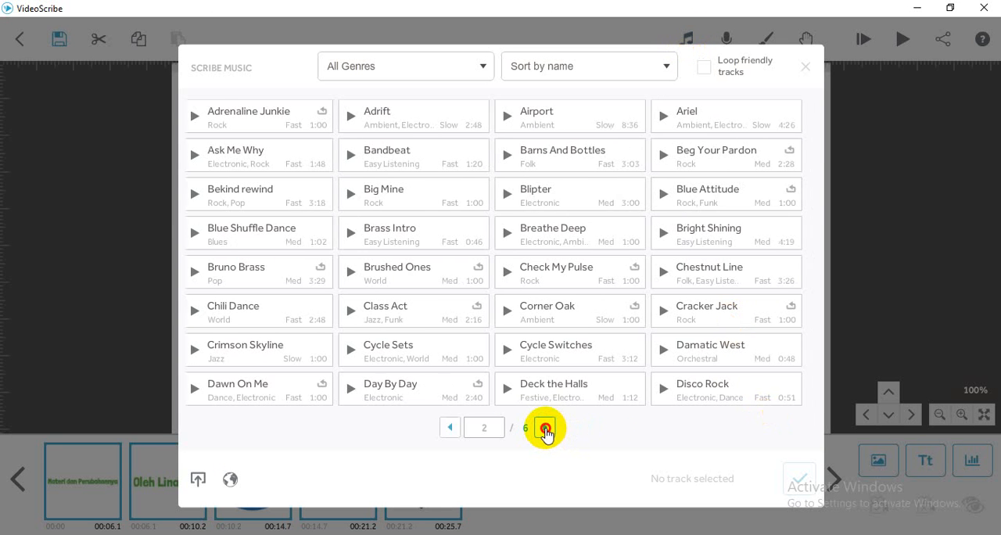
left_click(546, 429)
left_click(546, 428)
left_click(546, 429)
left_click(546, 428)
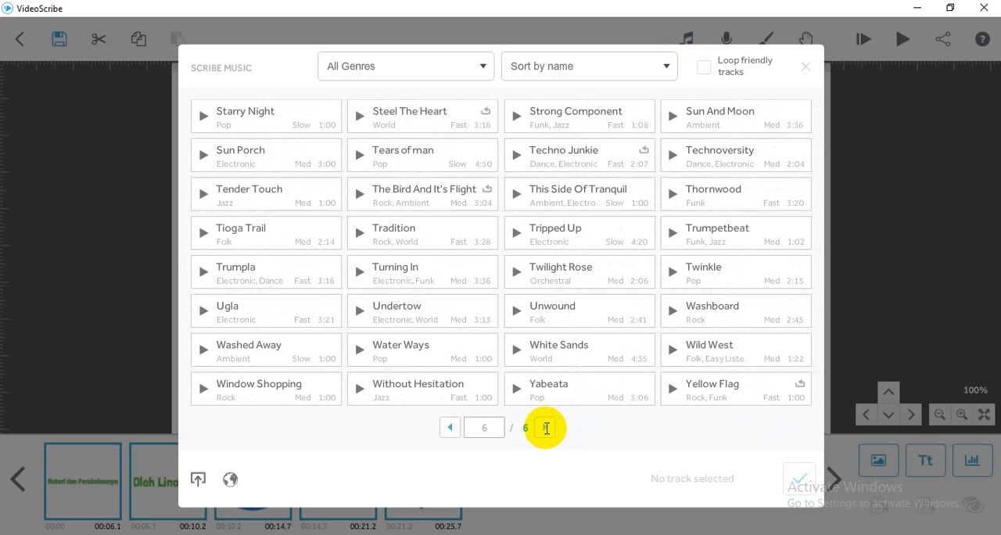
left_click(448, 428)
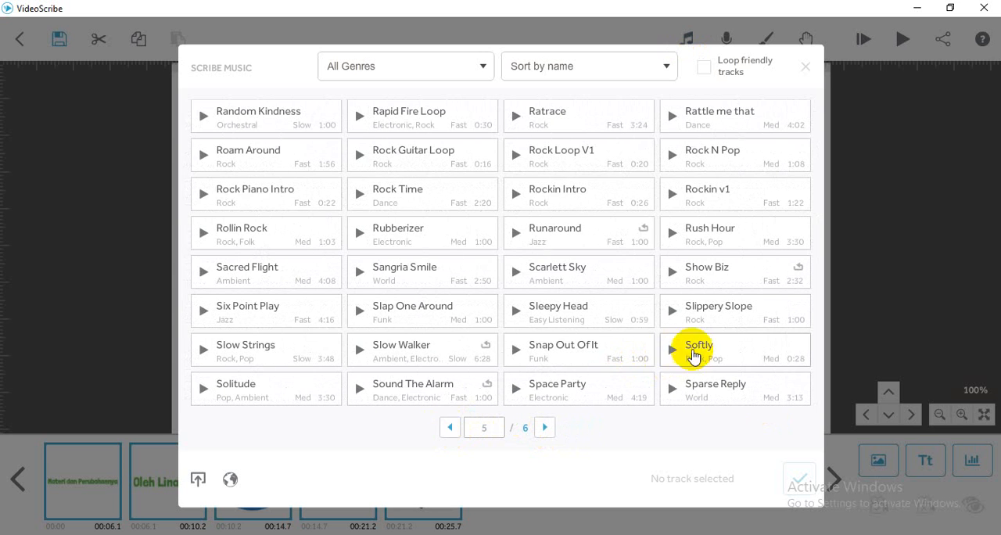
left_click(693, 353)
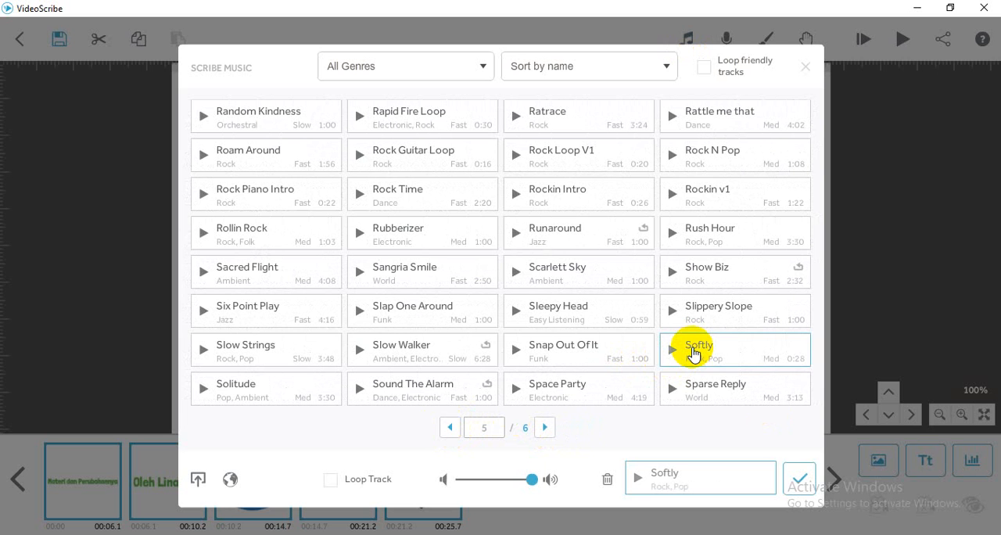
left_click(804, 487)
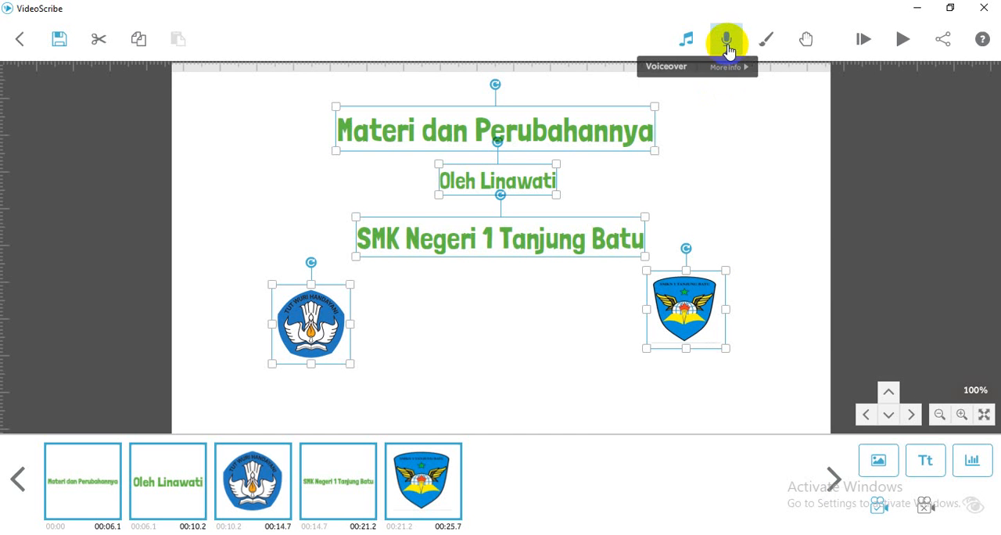
- Review the voiceover recording and MP3 import options and the background textures without changing either
left_click(727, 47)
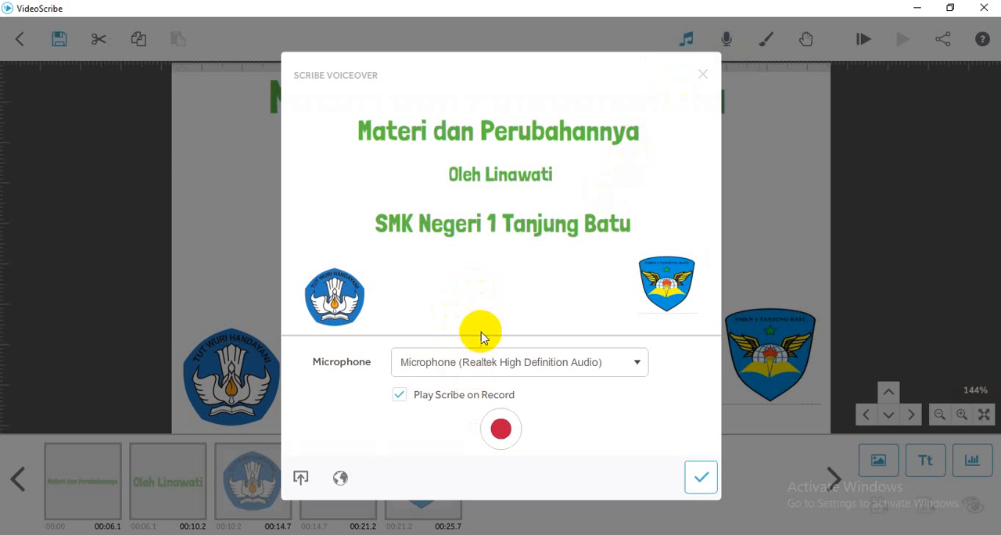
left_click(504, 428)
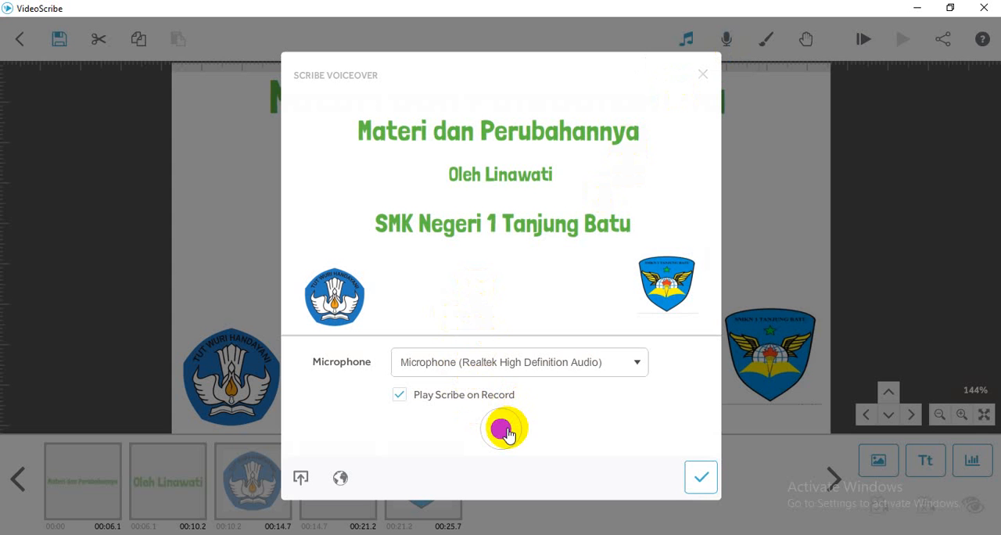
left_click(301, 479)
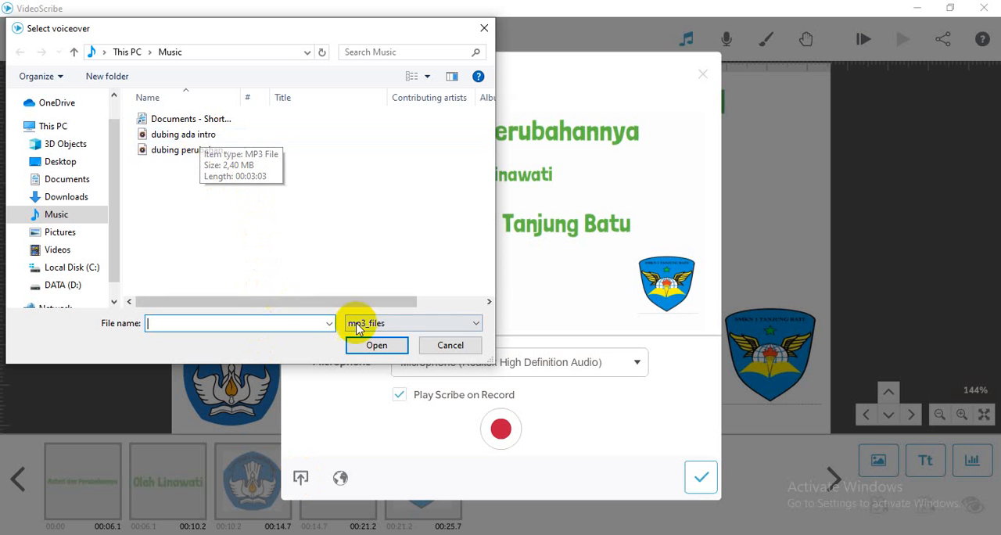
left_click(451, 347)
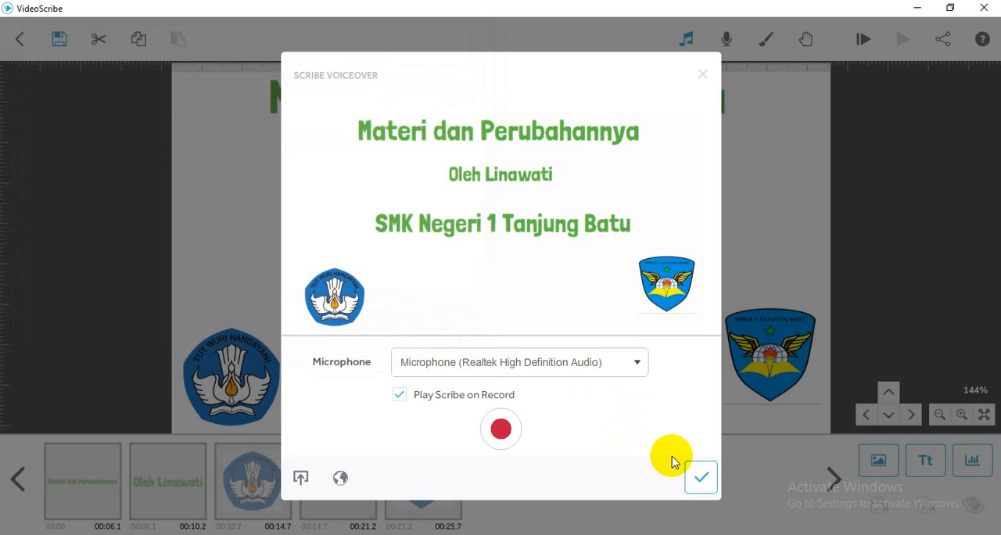
left_click(701, 76)
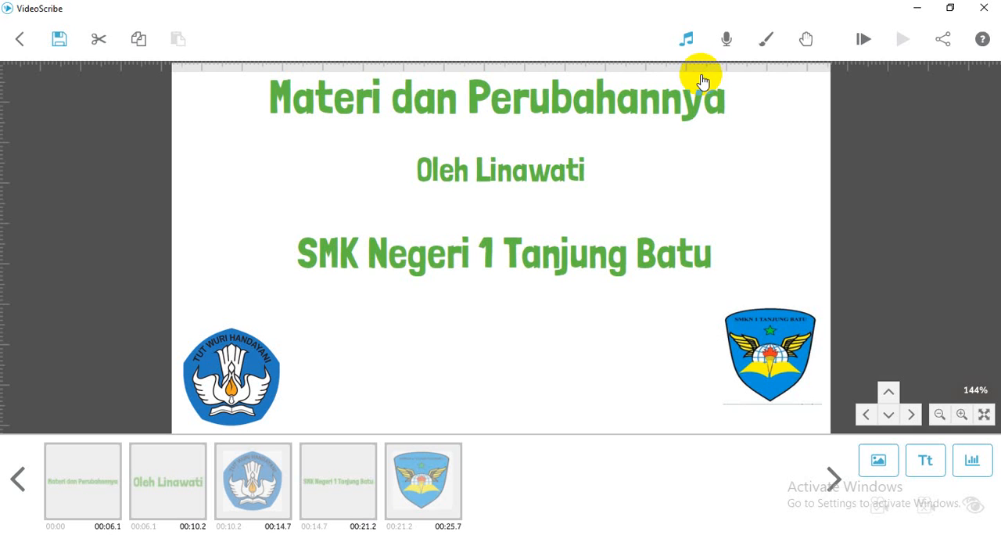
left_click(764, 40)
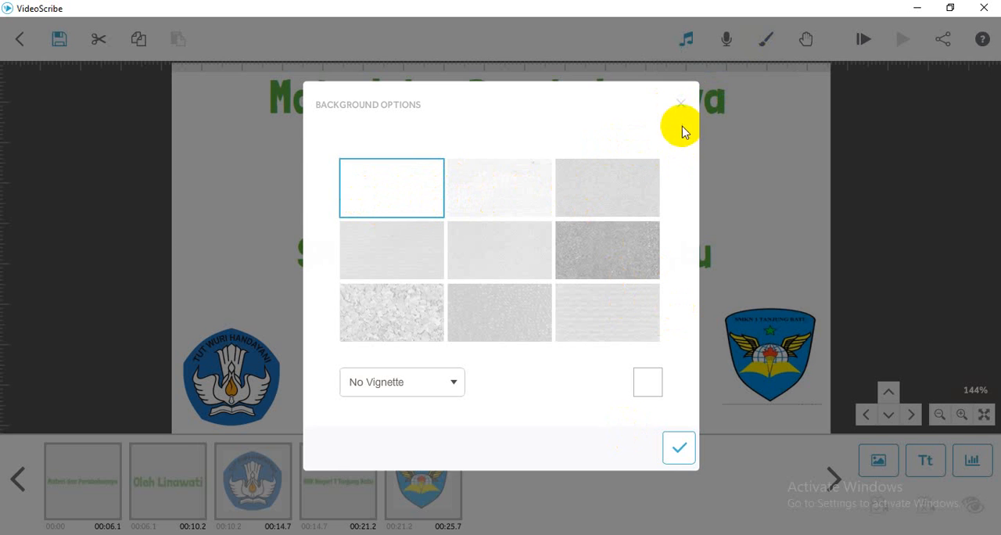
left_click(677, 448)
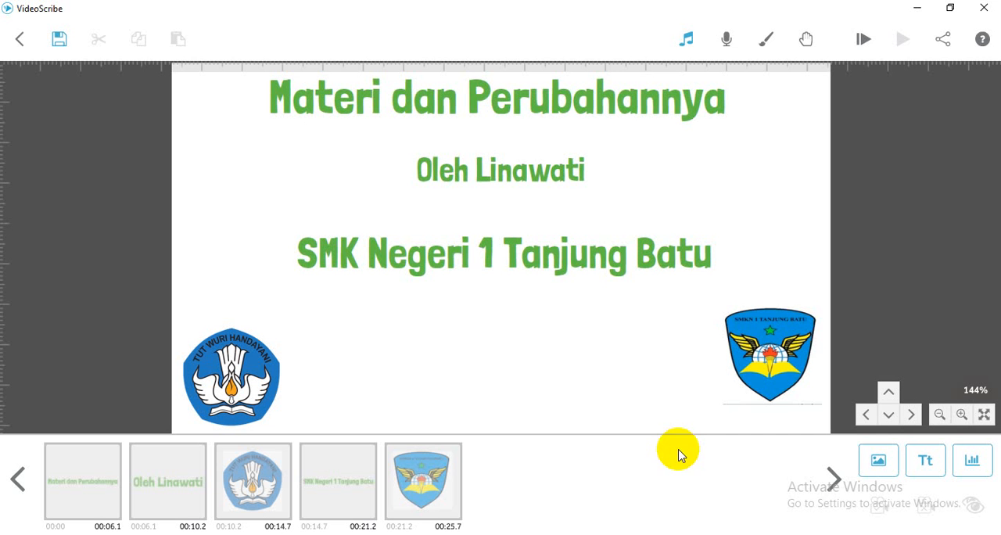
- Preview the whole scribe from the start with Zoom at end turned off, and stop the playback
left_click(861, 45)
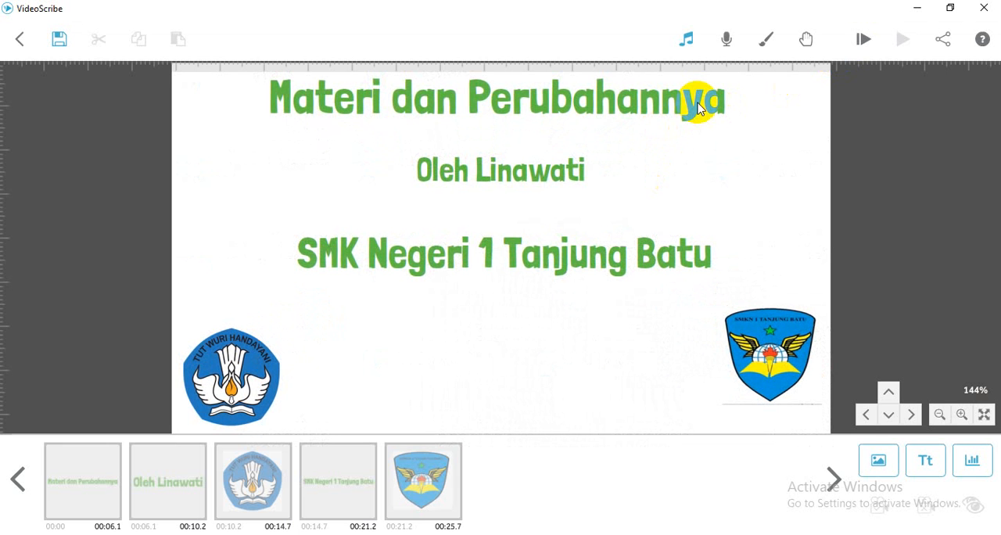
left_click(864, 39)
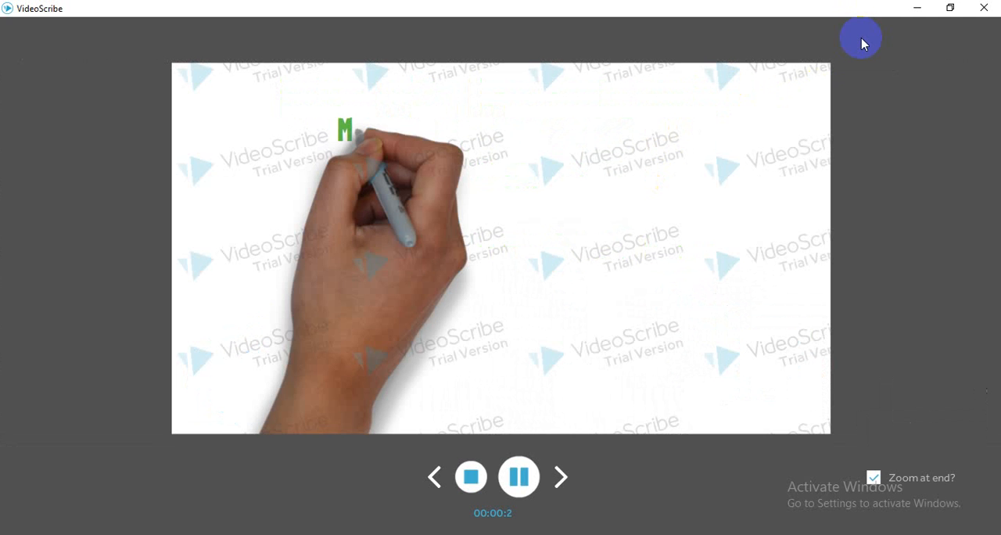
left_click(873, 477)
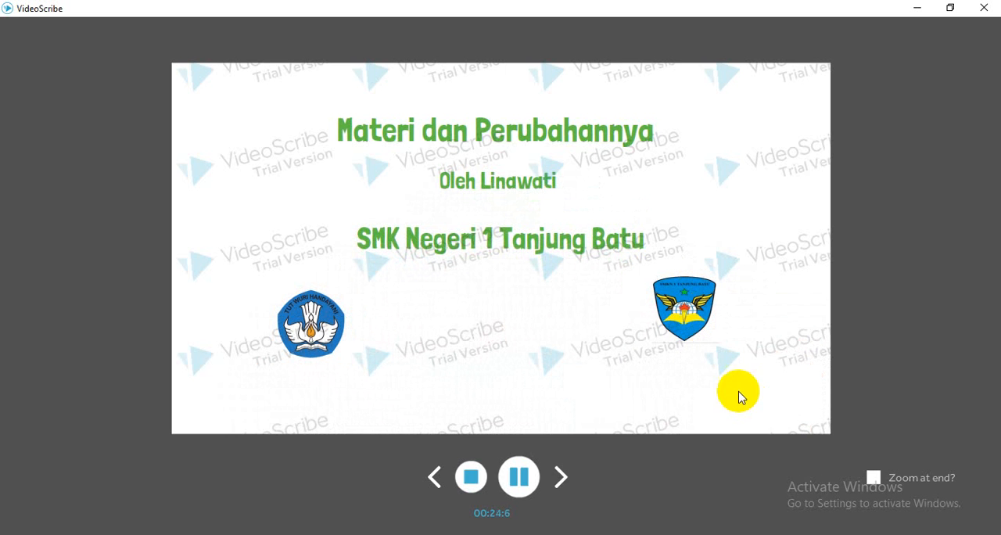
left_click(471, 476)
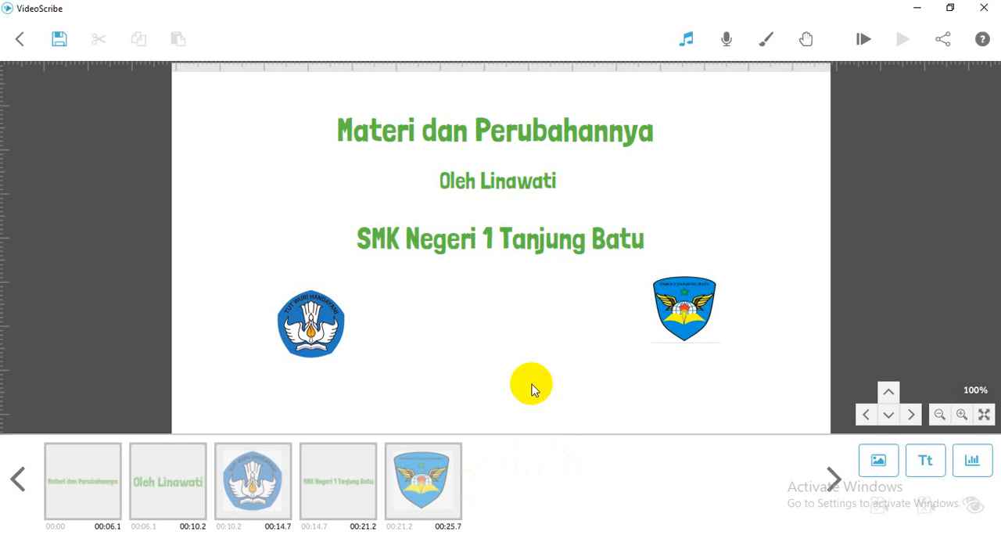
- Add the text "Materi" in blue #507dbf on a blank canvas area below the title scene and place it as an upper-left heading
left_click_drag(532, 387, 528, 237)
left_click_drag(529, 292, 544, 198)
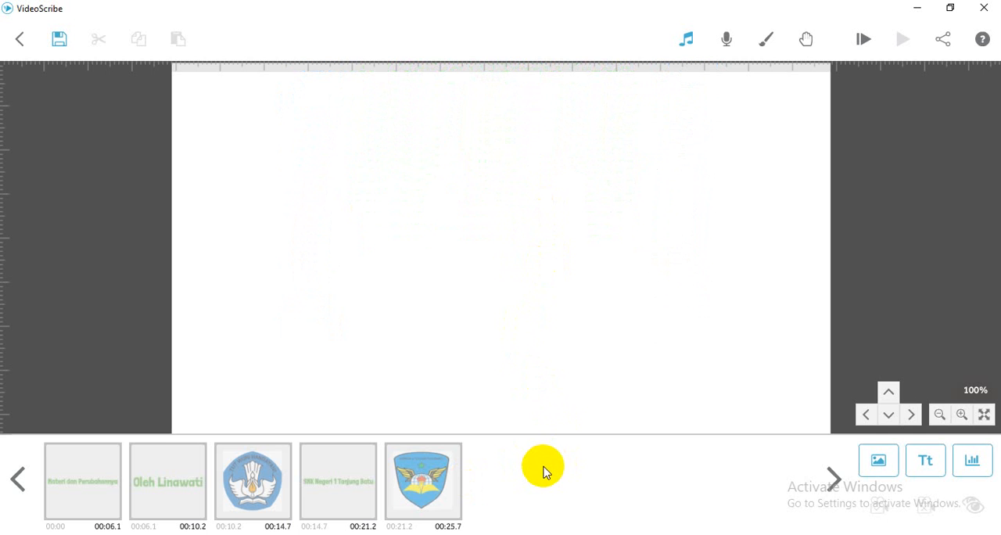
left_click(921, 464)
left_click(632, 275)
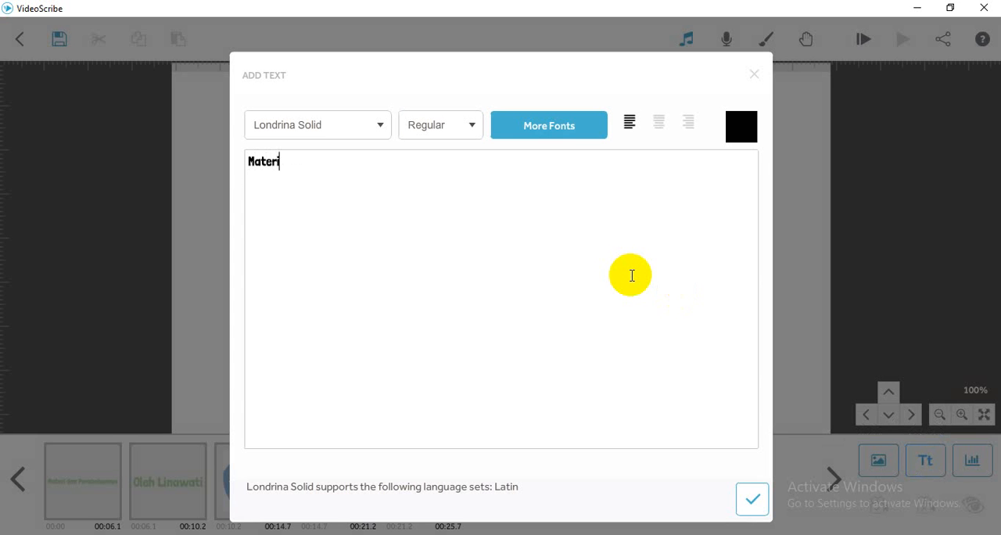
left_click(741, 133)
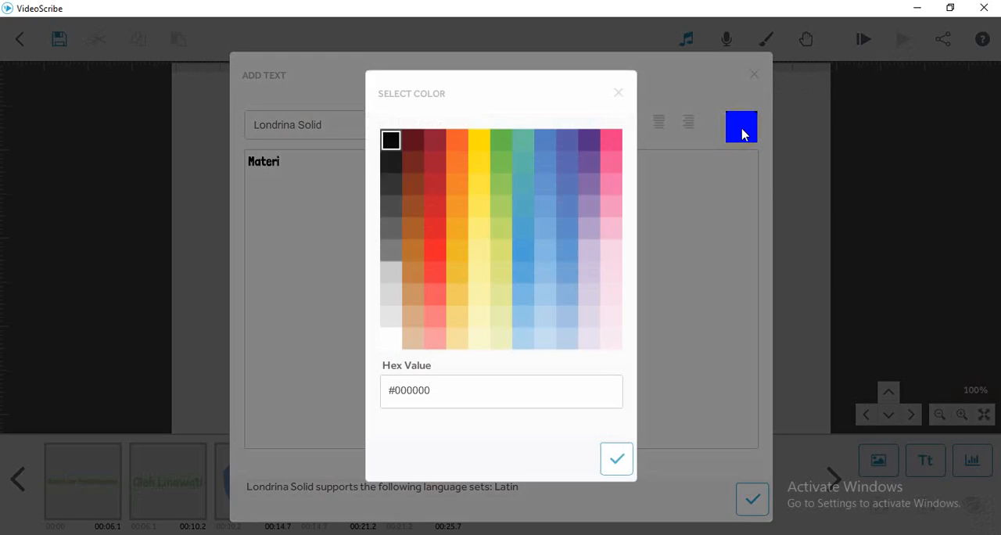
left_click(547, 143)
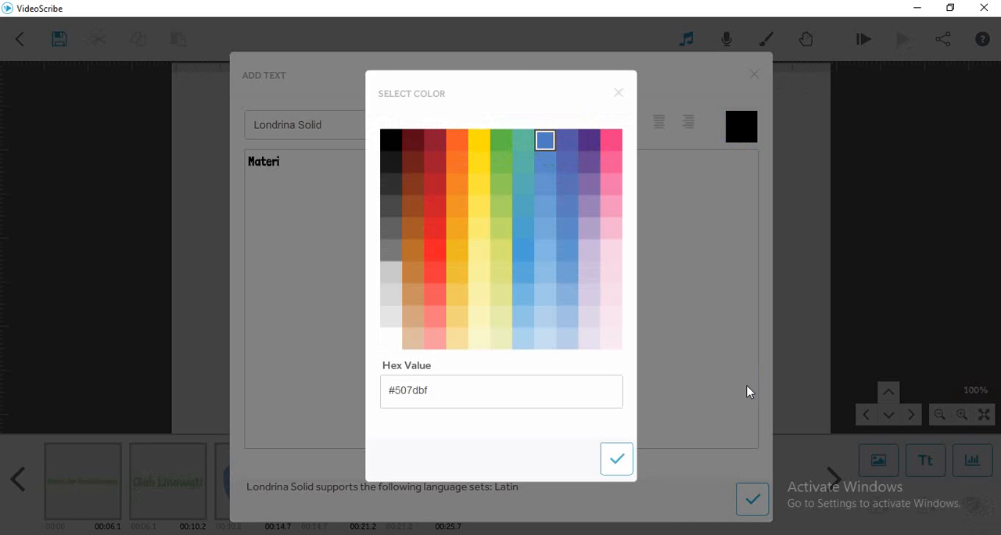
left_click(615, 463)
left_click(752, 499)
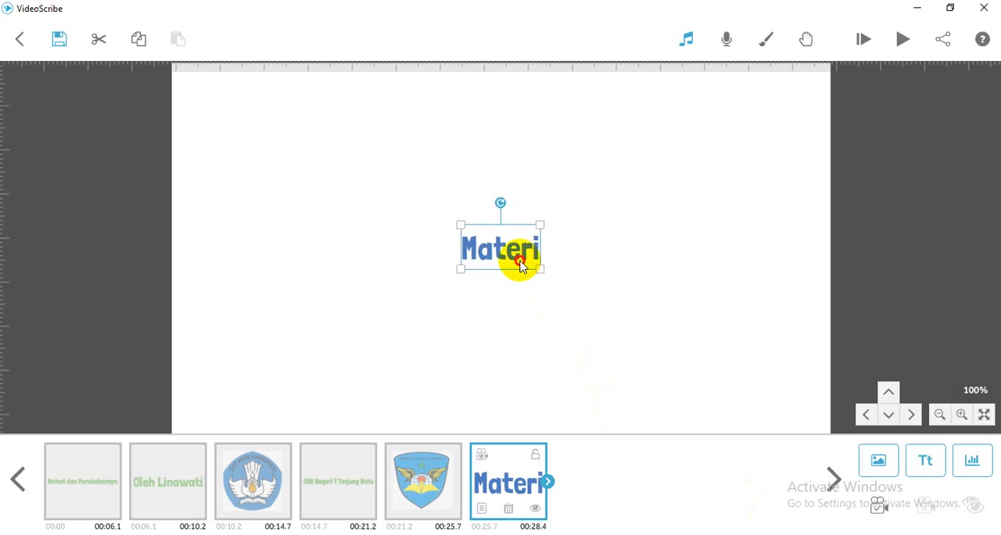
left_click_drag(519, 267, 331, 139)
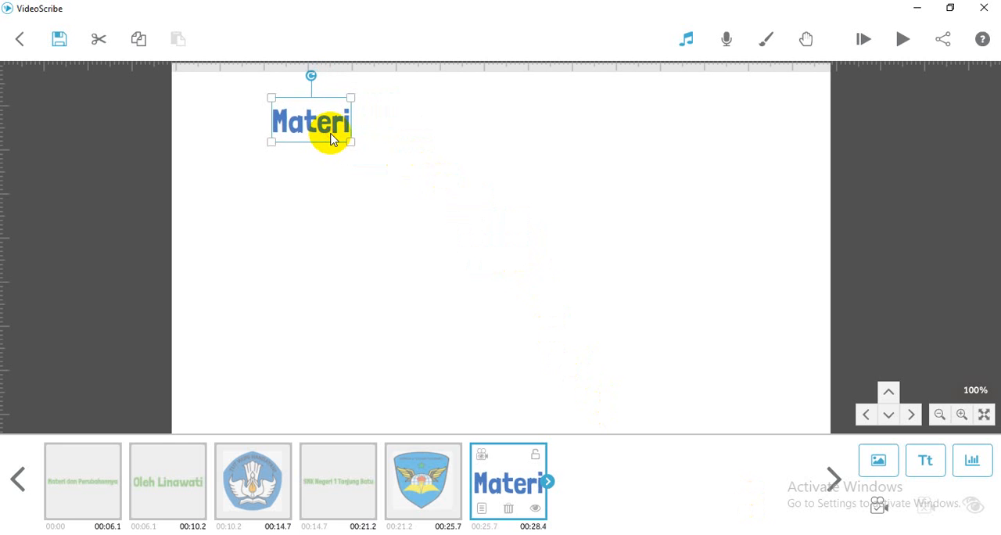
left_click(382, 161)
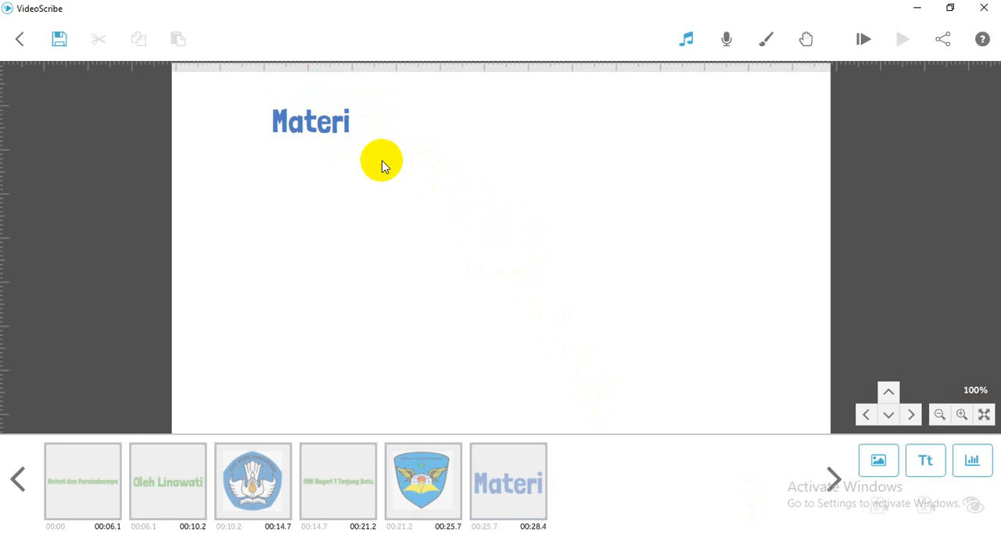
- Add the text "mempunyai massa,volume, menempati ruang" in pink #ee3483, shrink it to about three quarters, and place it just under "Materi"
left_click(933, 467)
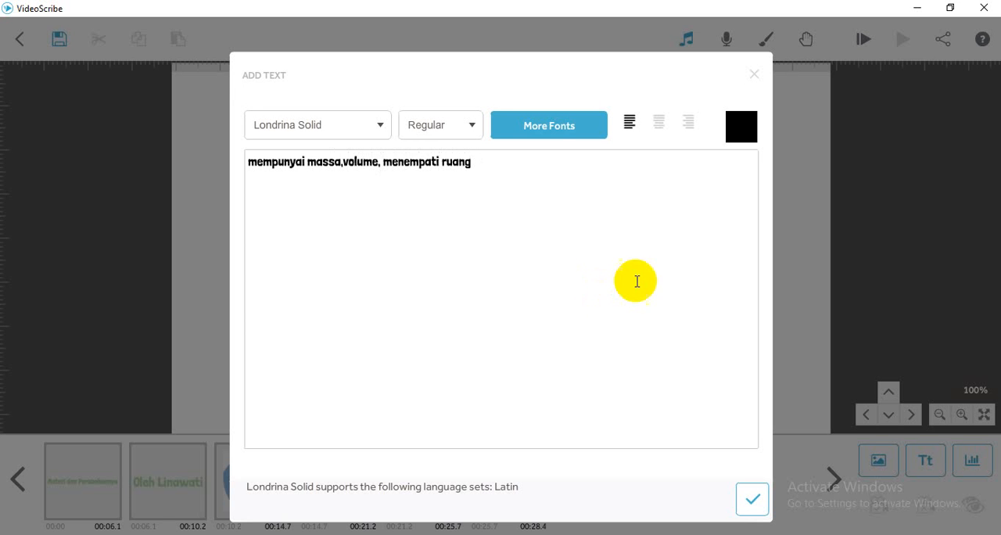
left_click(739, 129)
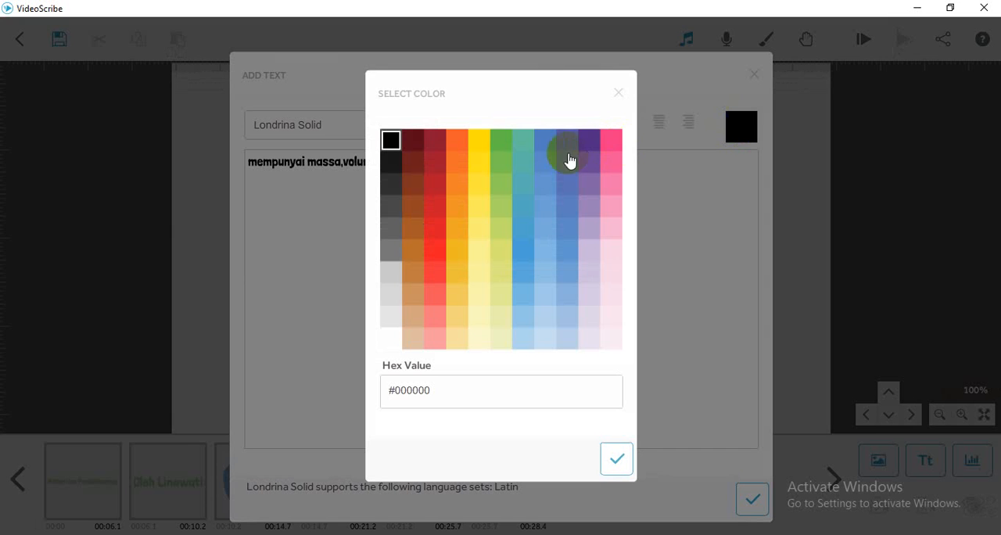
left_click(610, 140)
left_click(615, 463)
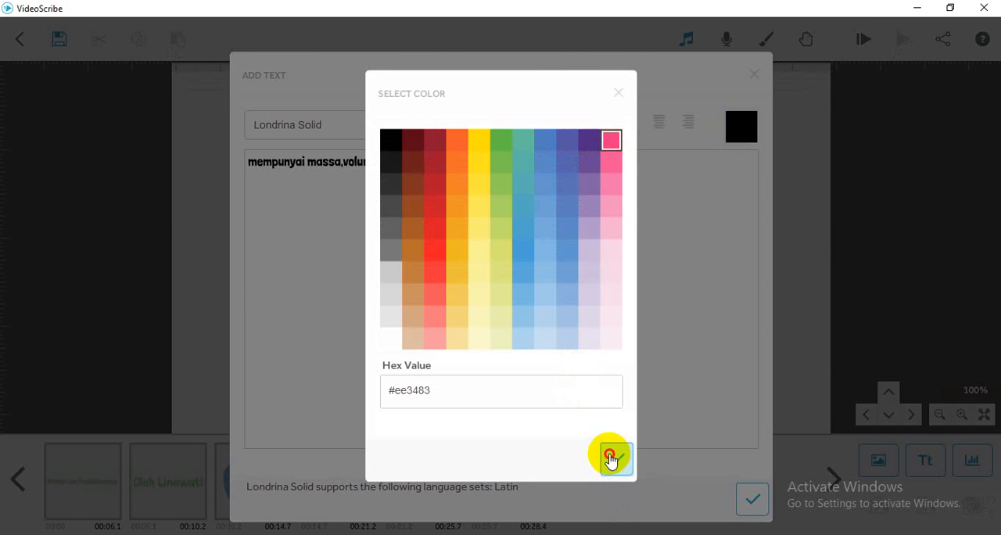
left_click(753, 501)
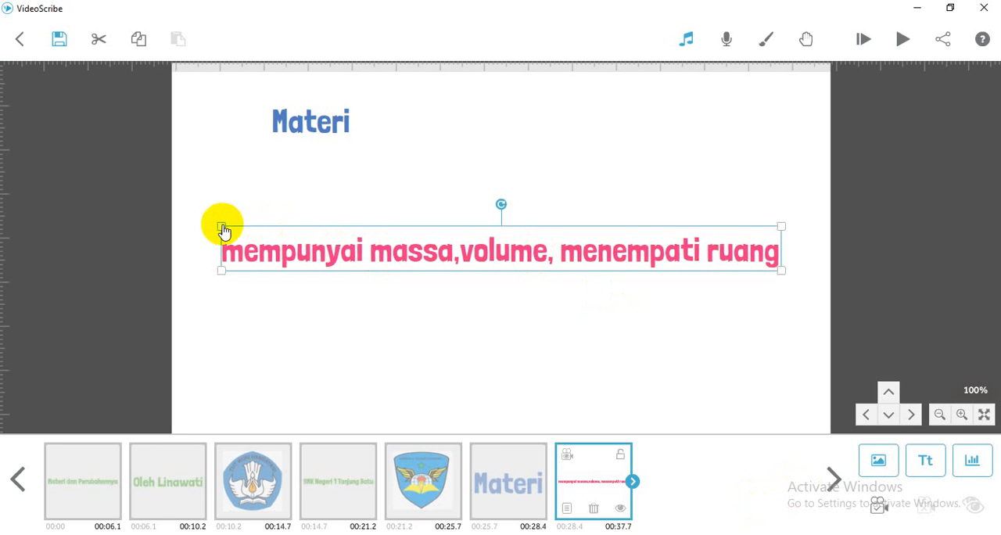
left_click_drag(221, 226, 286, 230)
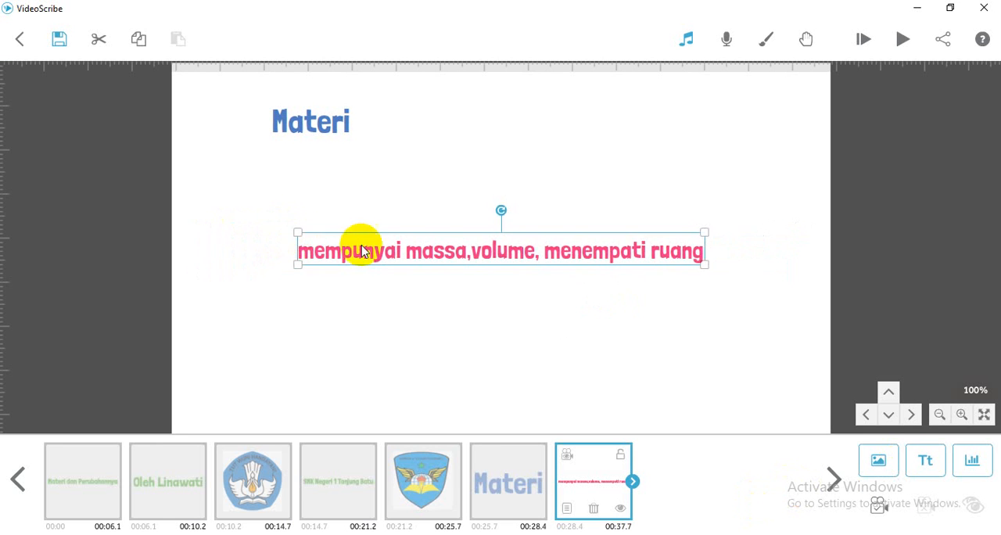
left_click_drag(365, 244, 328, 156)
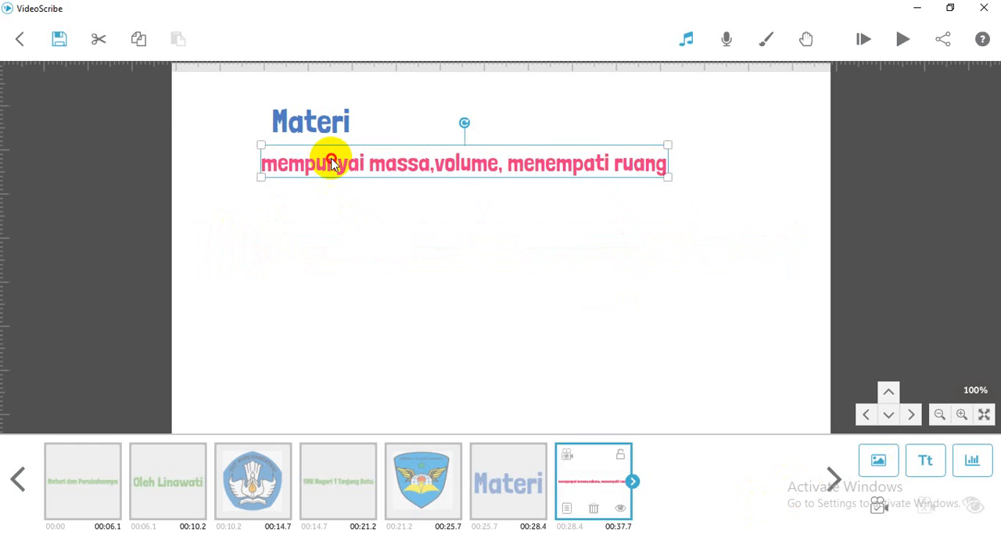
left_click(473, 258)
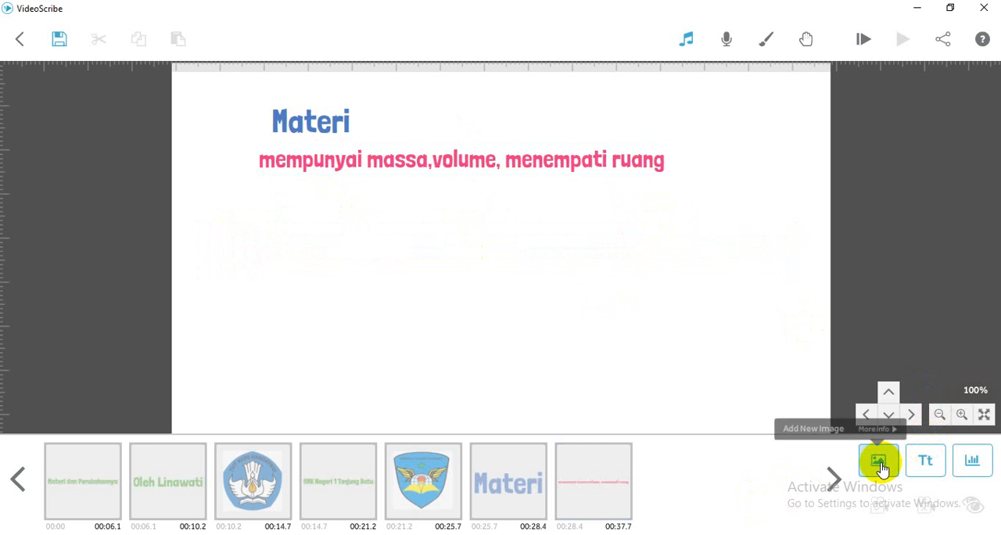
- Add the text "Contoh" in blue #507dbf, shrink it to about two thirds, and place it below the left part of the pink line
left_click(921, 465)
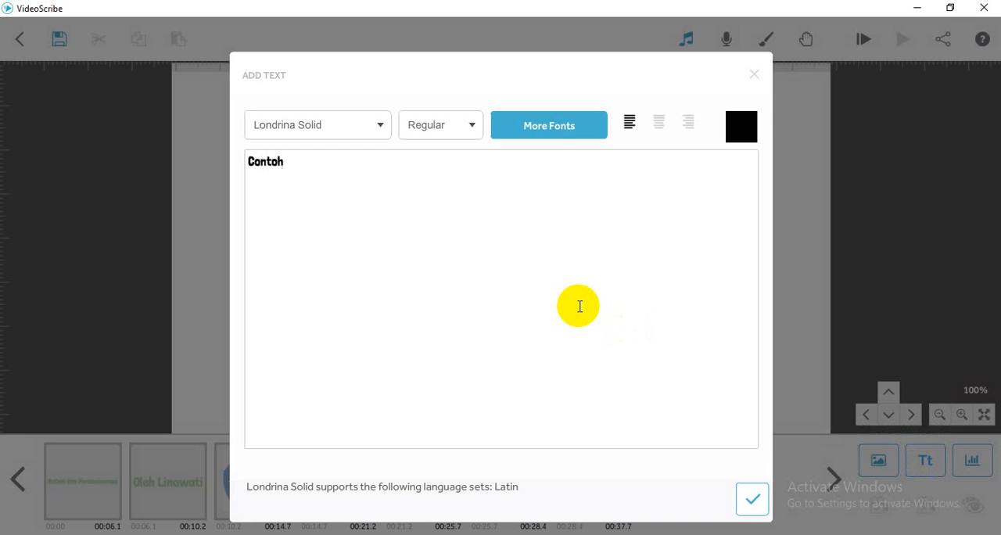
left_click(747, 132)
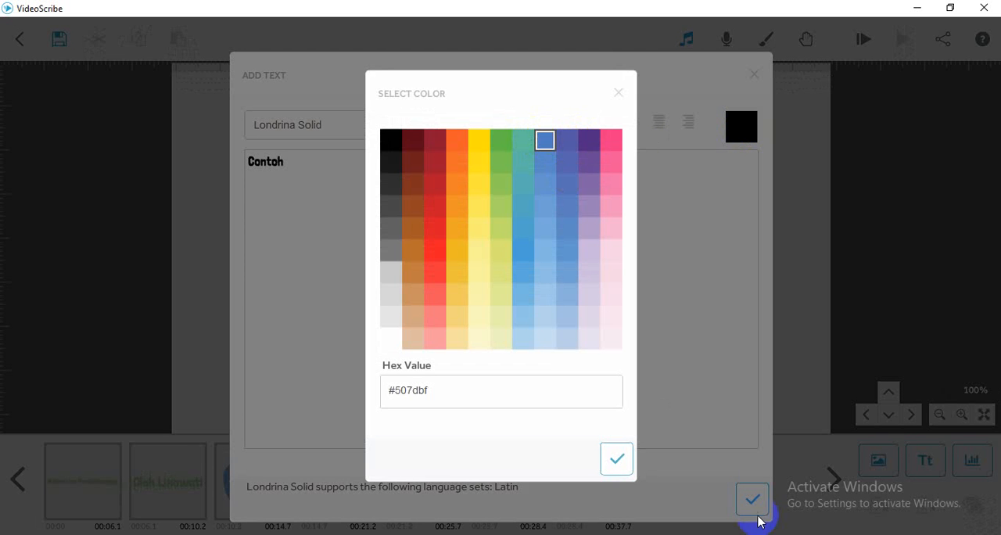
left_click(618, 461)
left_click(741, 500)
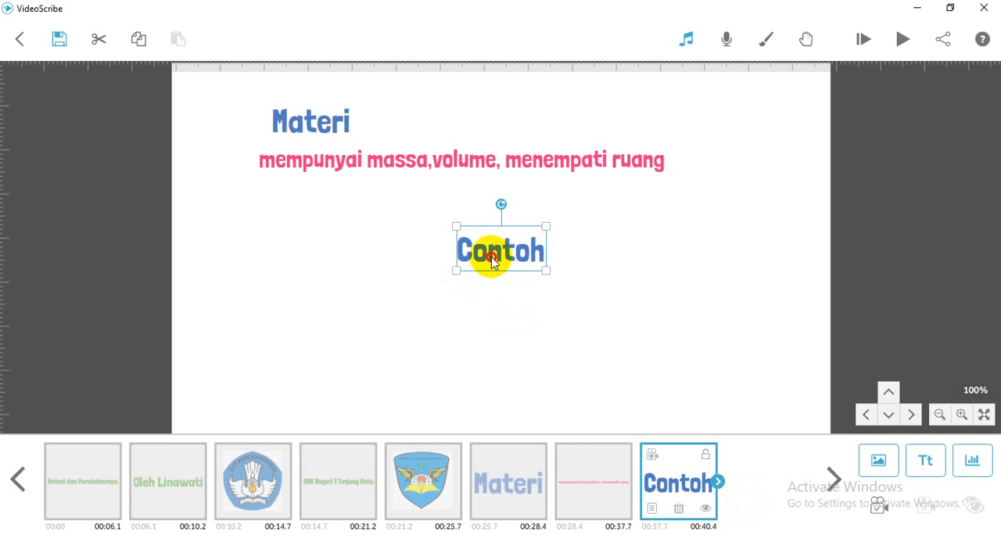
left_click_drag(491, 254, 297, 197)
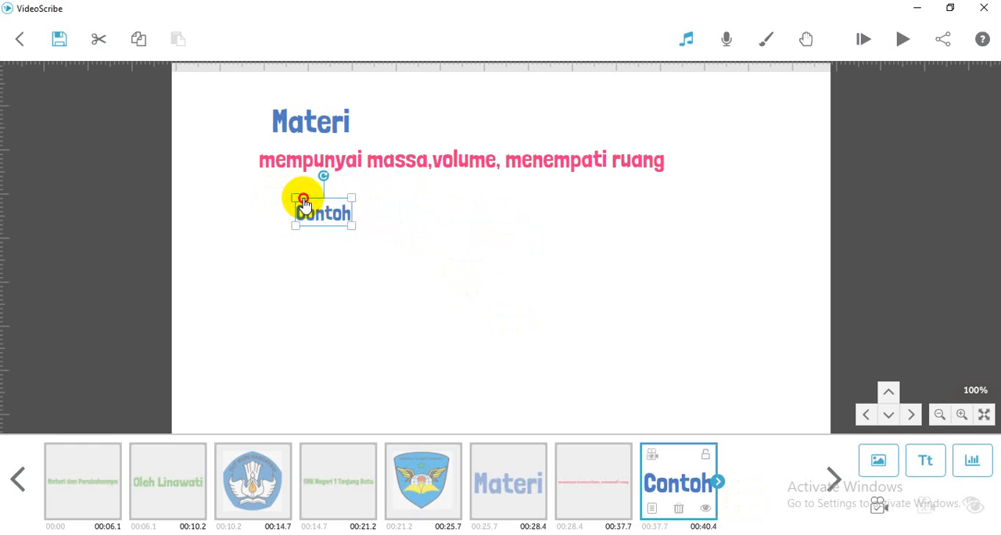
- Align "Contoh" with the left edge of the "Materi" heading and shift the pink line to the right so it is indented
left_click(422, 215)
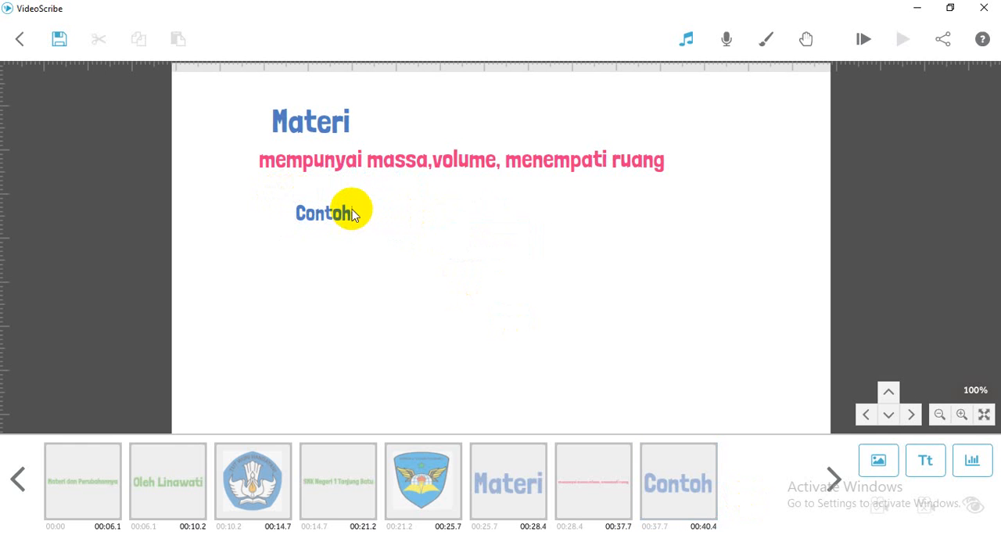
left_click(339, 217)
left_click_drag(338, 217, 313, 216)
left_click_drag(358, 162, 405, 166)
left_click(417, 225)
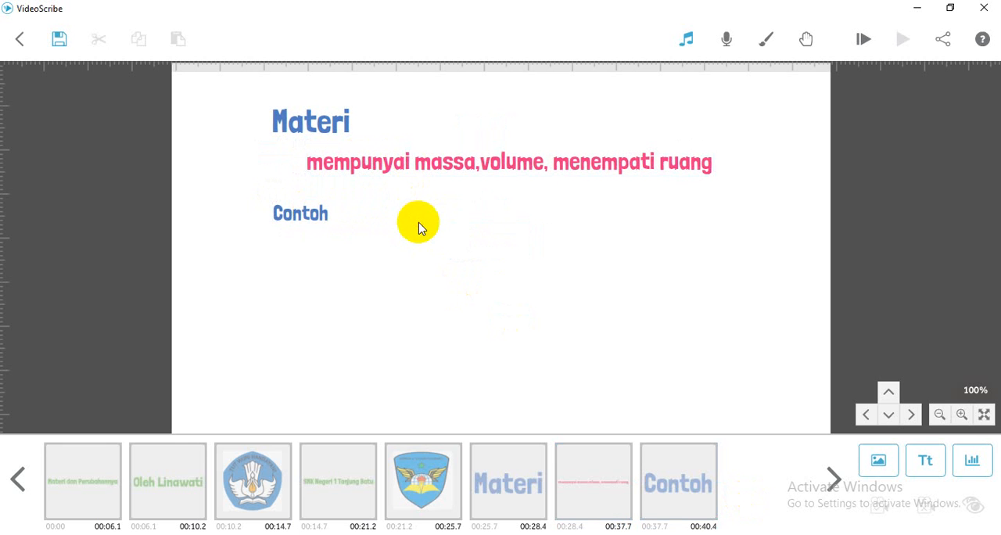
- Add the recently used wooden chair image, shrink it, and place it below and slightly right of "Contoh"
left_click(878, 461)
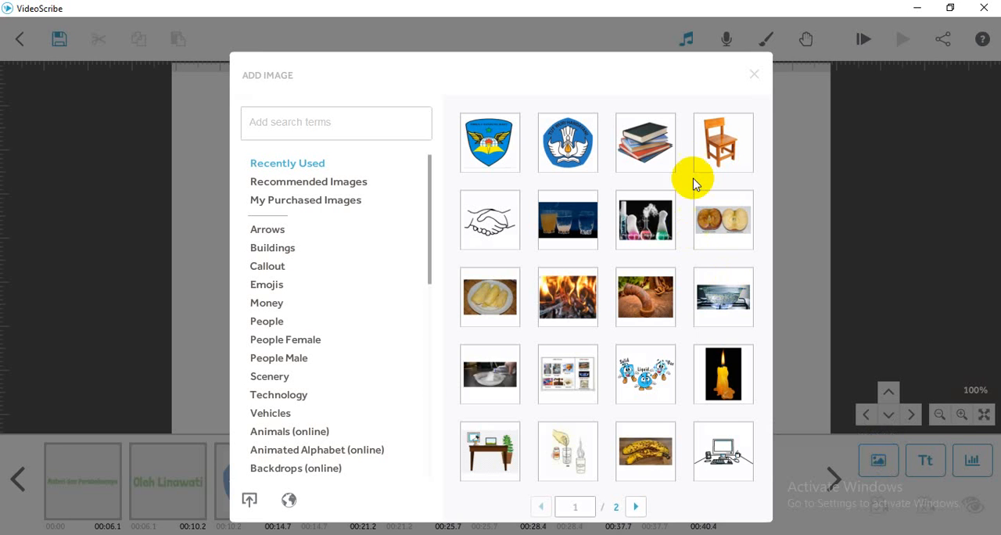
left_click(714, 157)
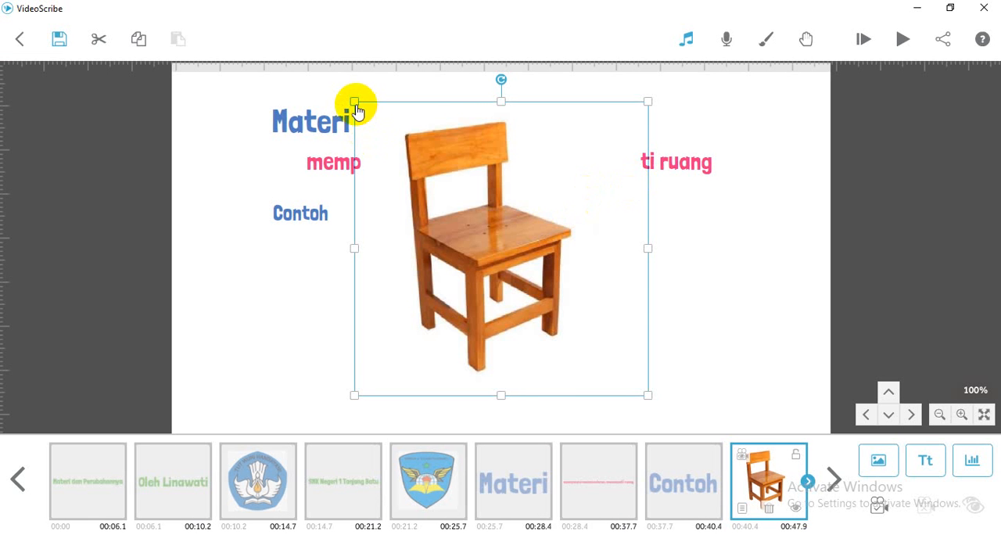
left_click_drag(356, 110, 395, 270)
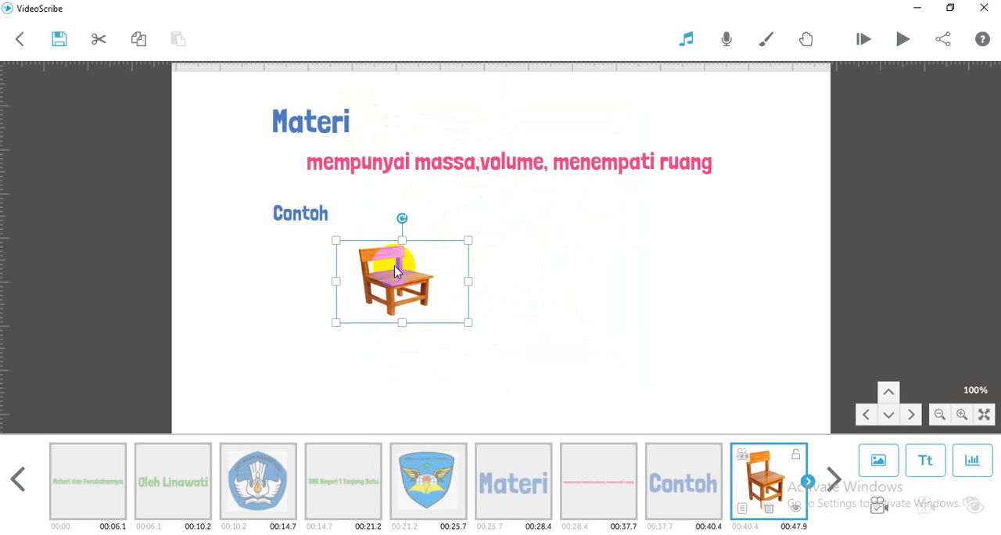
- Change the chair image's animation from Draw to Move In and deselect the image
double_click(395, 269)
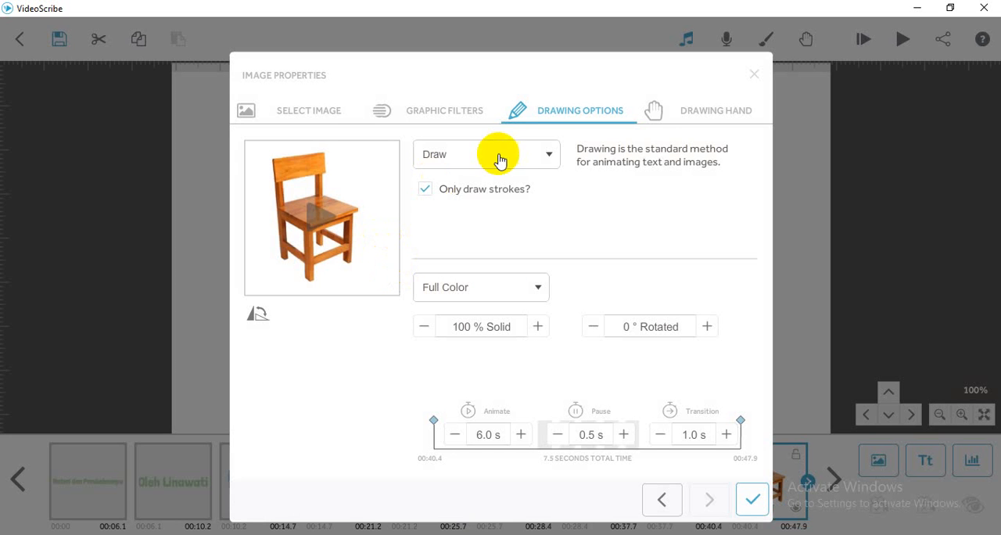
left_click(543, 157)
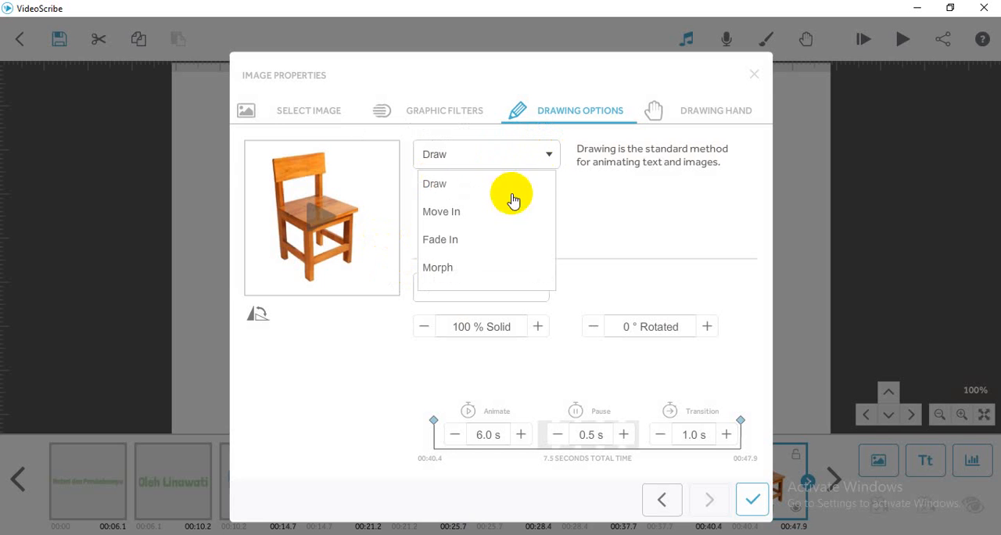
left_click(459, 222)
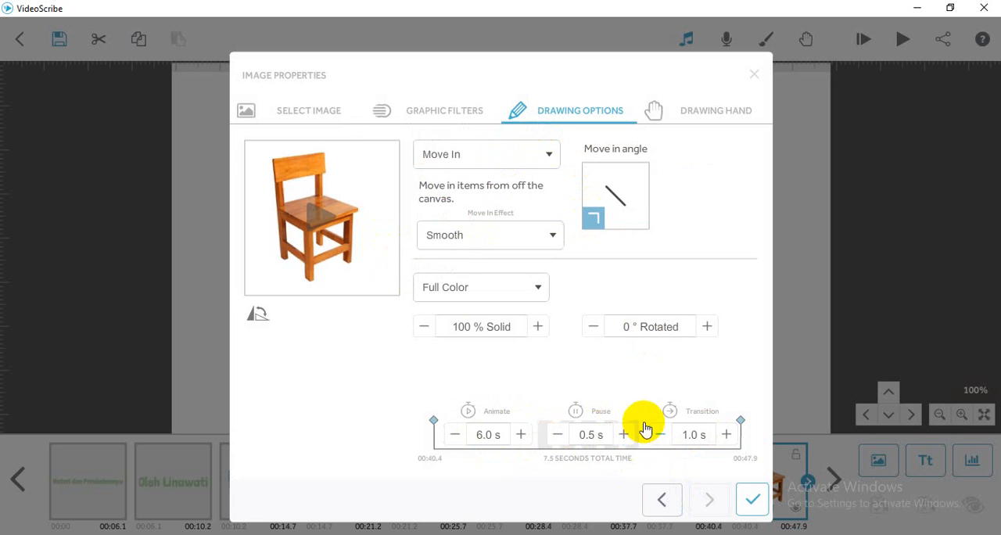
left_click(751, 499)
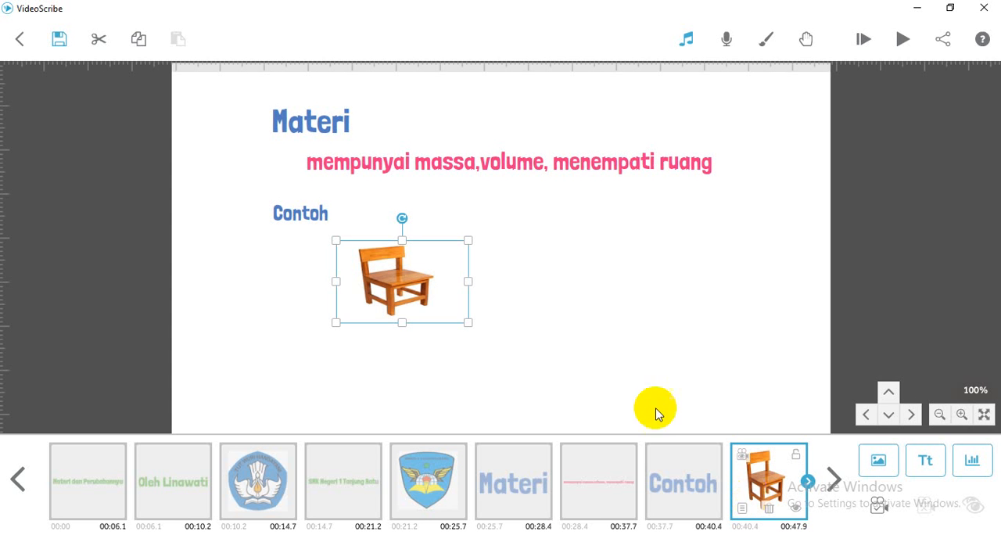
left_click(576, 320)
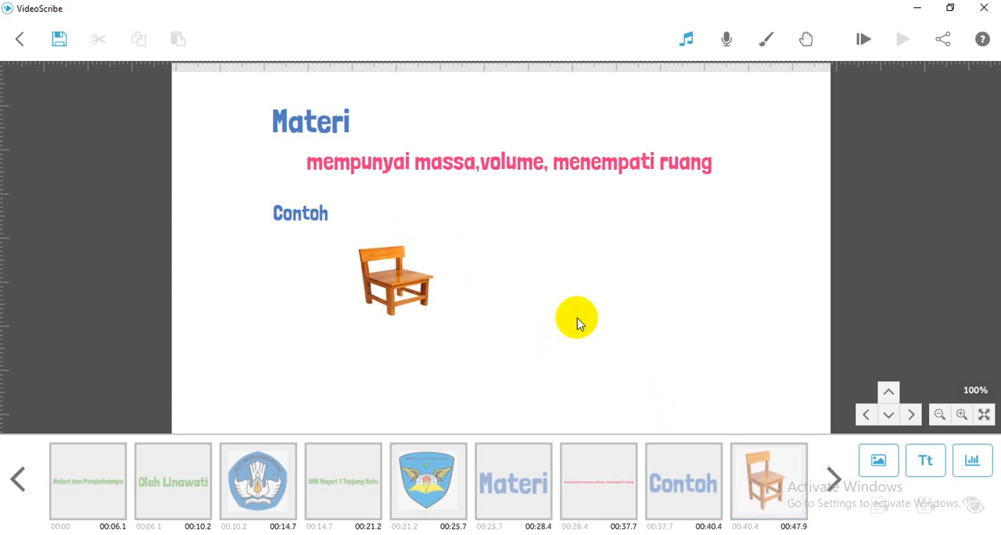
- Add the recently used stack of books image, shrink it to about a third, and place it level with the chair on its right
left_click(877, 466)
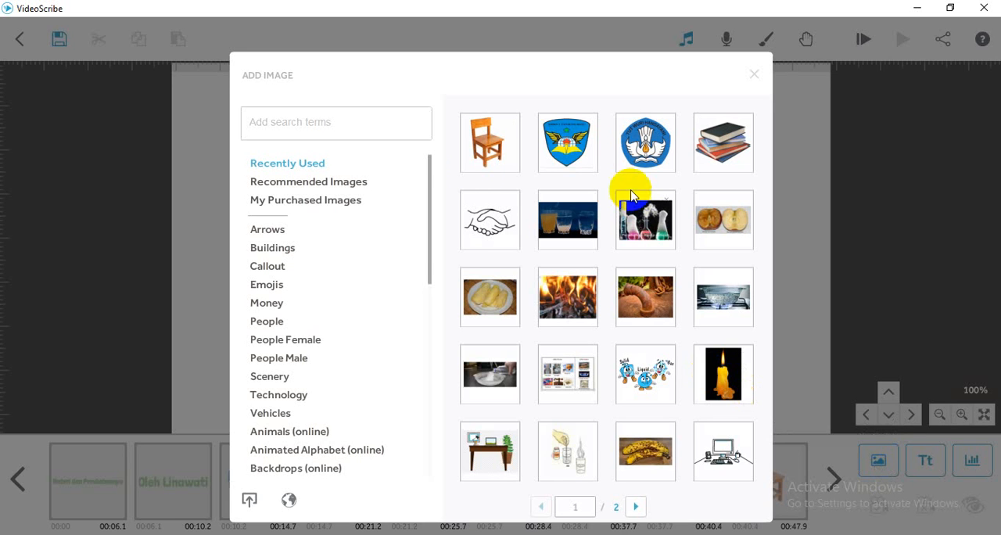
left_click(700, 149)
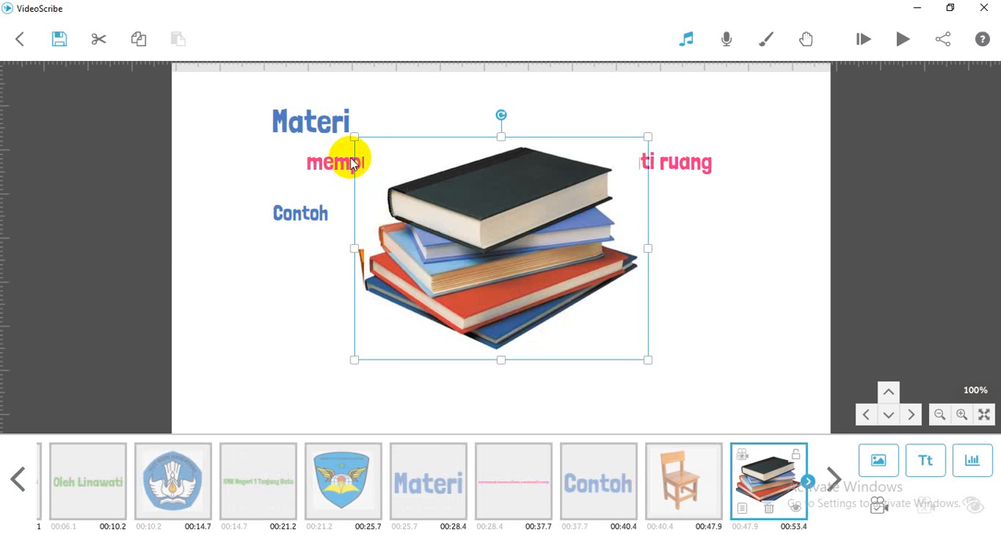
left_click_drag(353, 144, 486, 208)
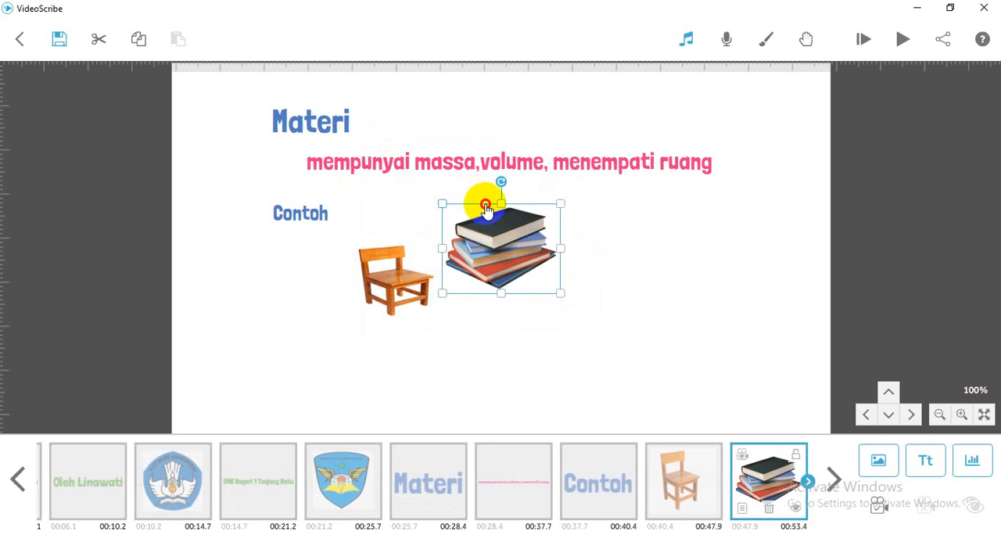
left_click_drag(517, 242, 593, 272)
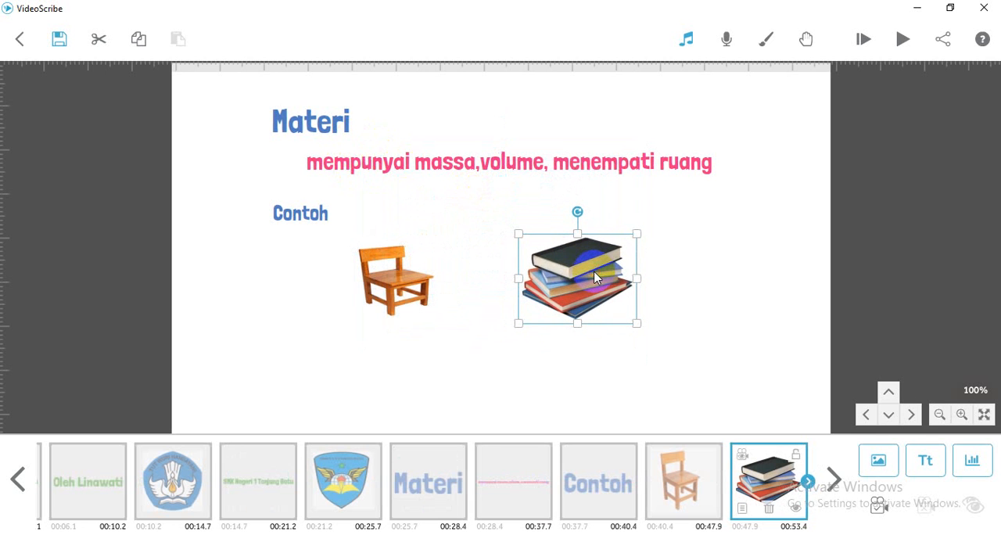
left_click_drag(518, 237, 526, 239)
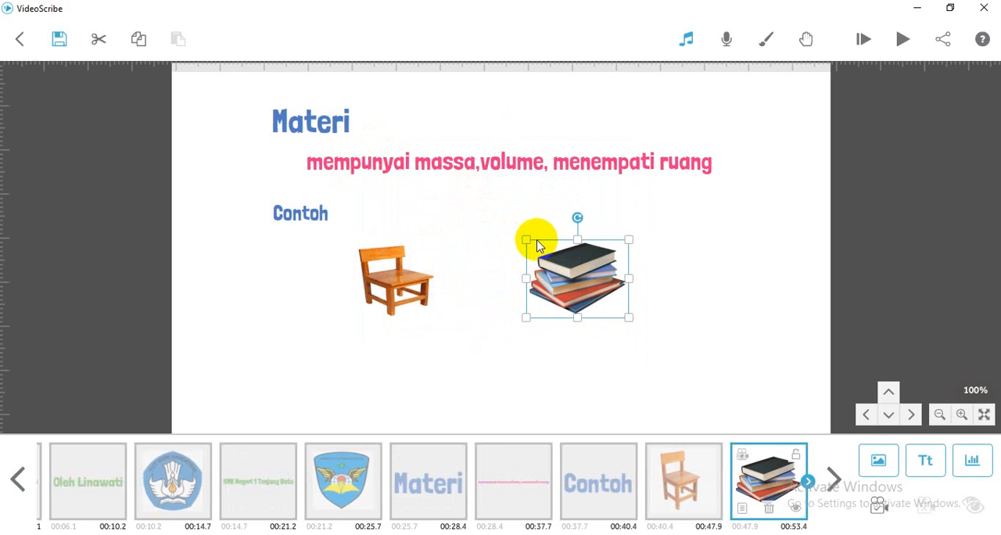
- Change the book stack image's animation method to Move In
double_click(607, 289)
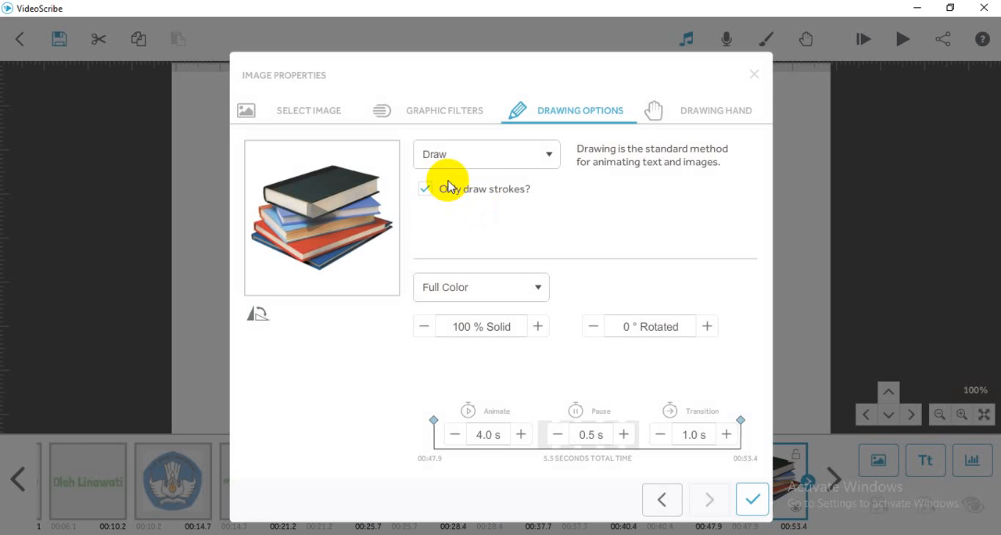
left_click(548, 161)
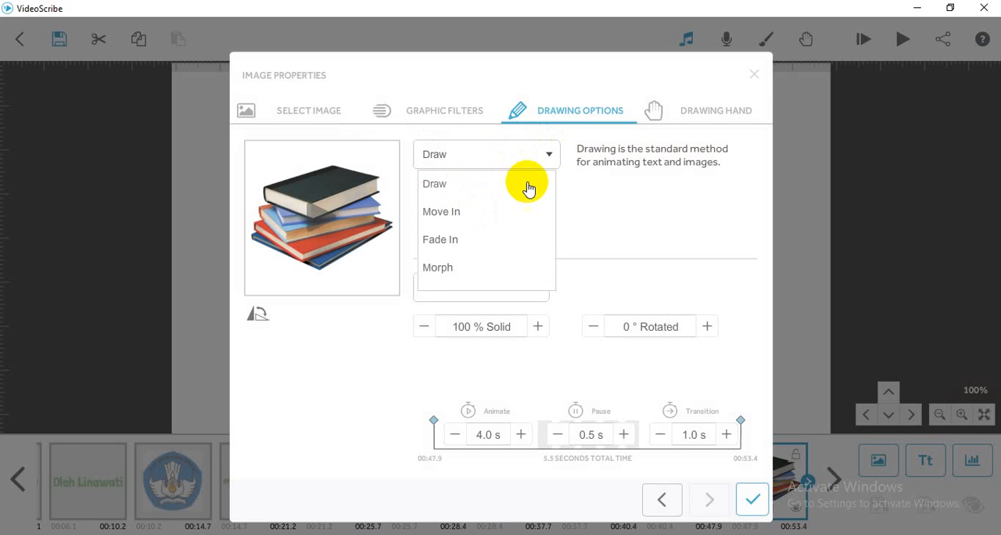
left_click(441, 212)
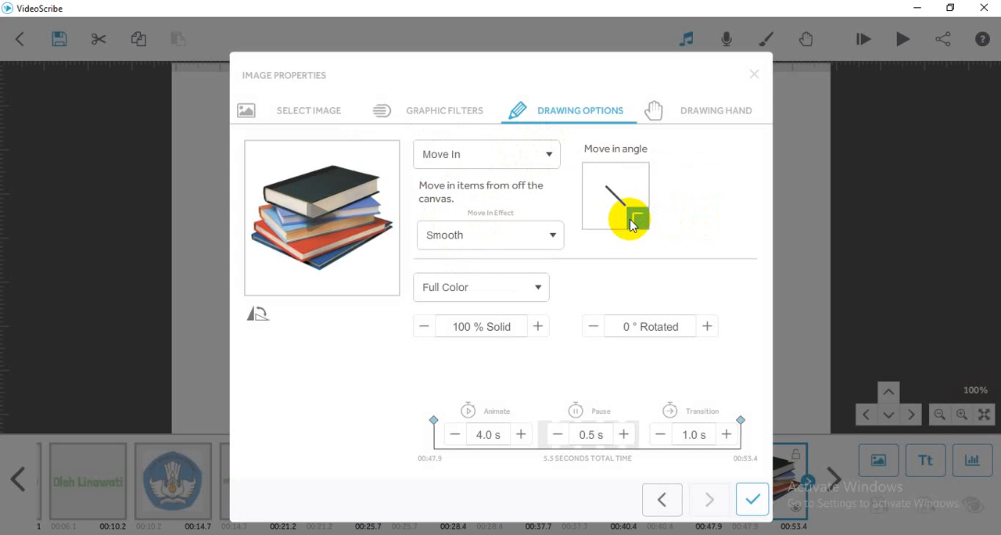
left_click(752, 500)
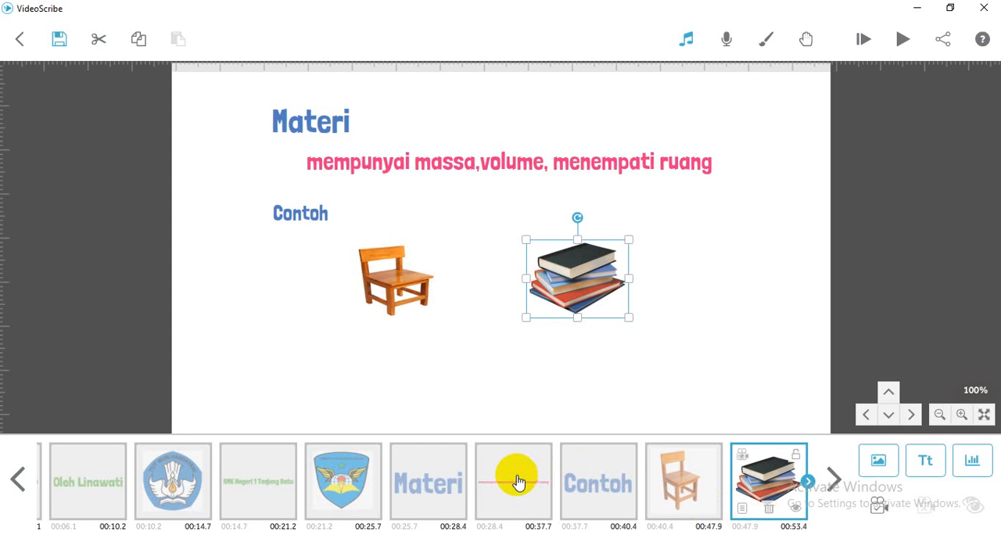
- Set the current view as the shared camera position for "Materi", the pink line, "Contoh", the chair and the books
left_click(460, 493)
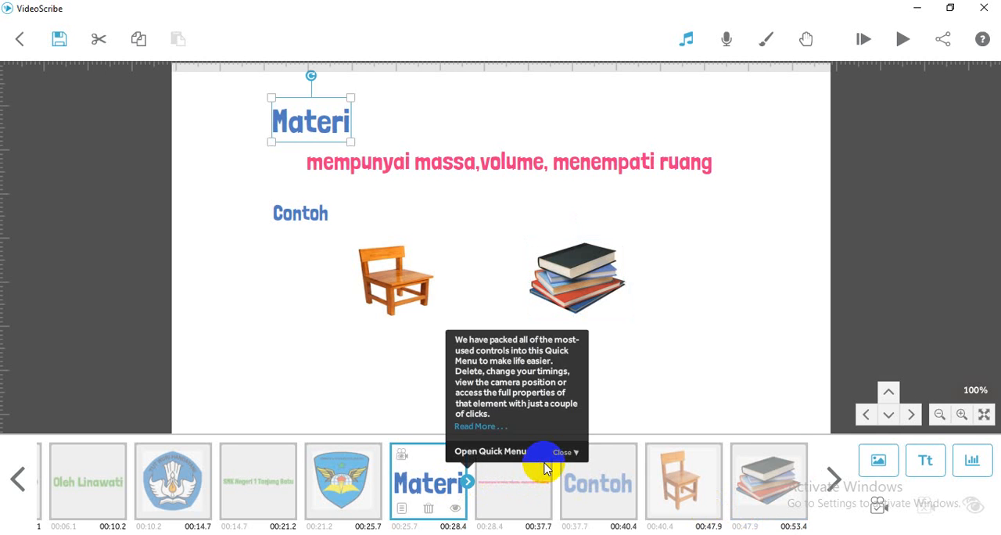
left_click(529, 487)
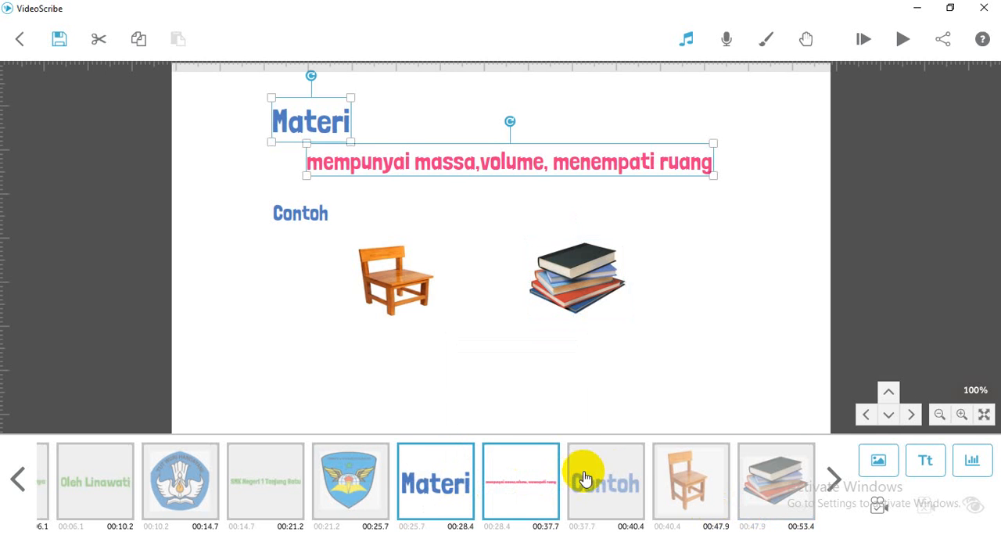
left_click(620, 478)
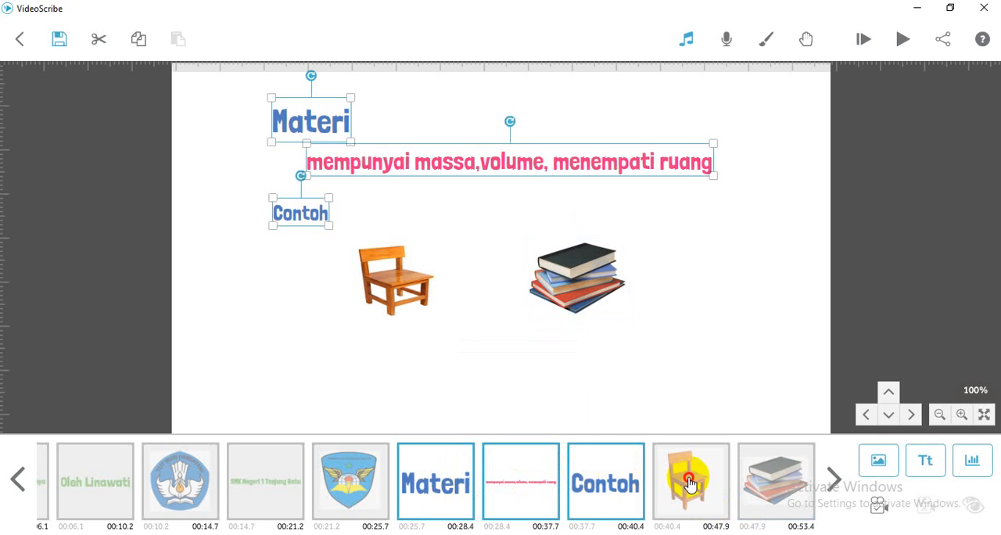
left_click(689, 482)
left_click(762, 488)
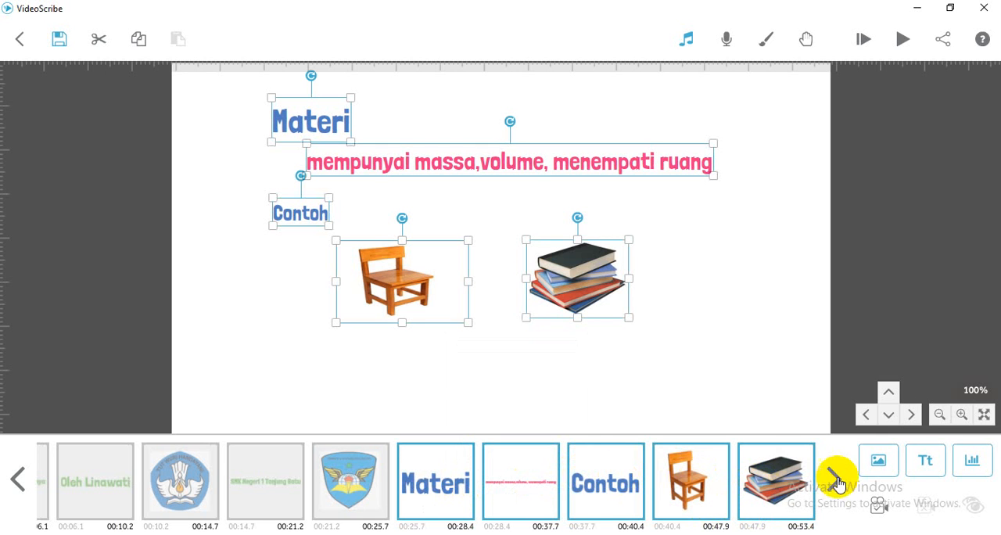
left_click(878, 509)
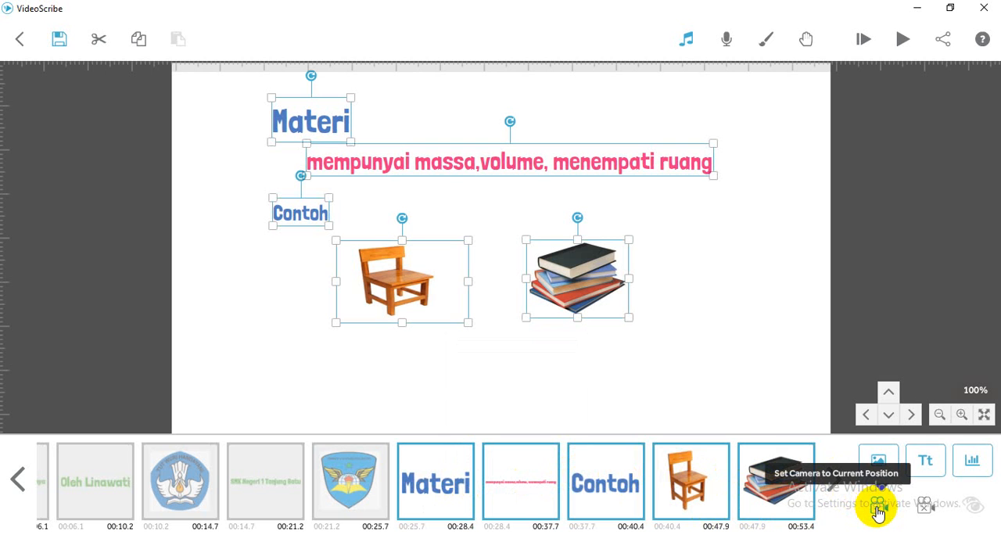
left_click(788, 414)
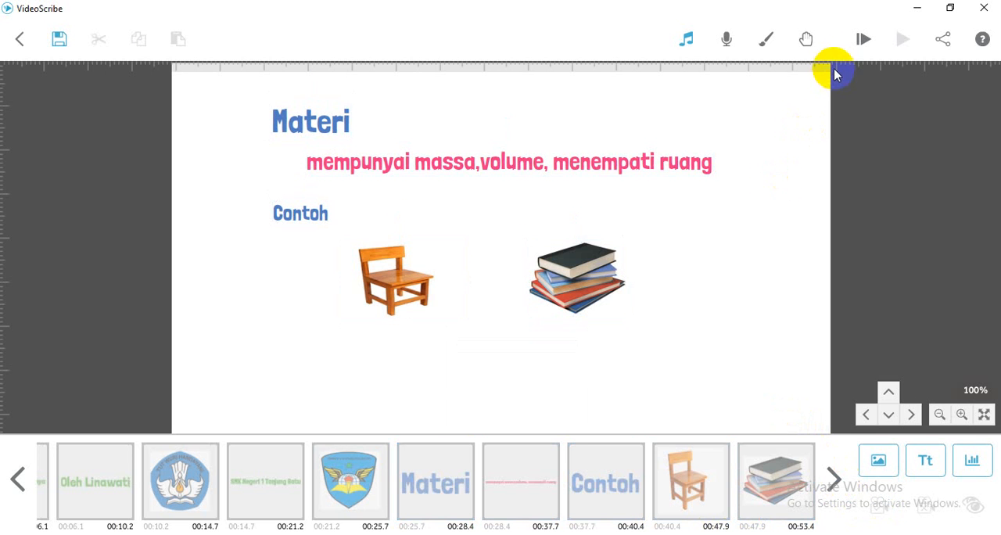
- Preview the scribe from the start, stop the playback, and return to the title scene on the canvas
left_click(861, 44)
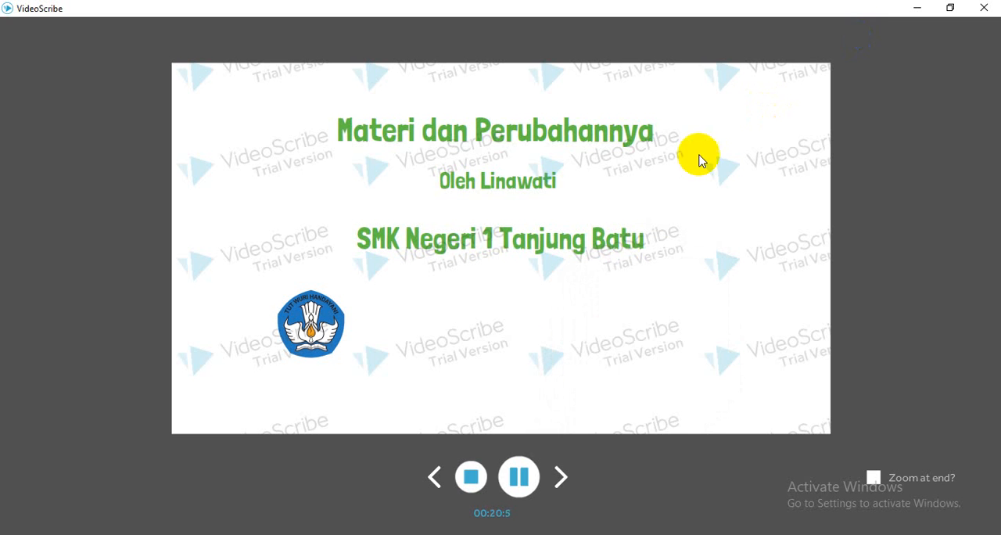
left_click(471, 478)
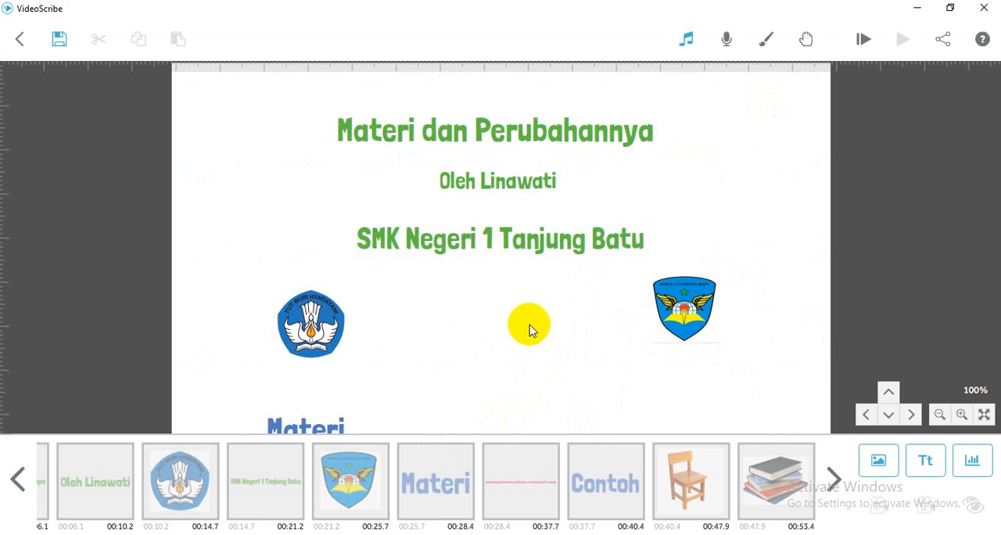
left_click_drag(529, 326, 530, 286)
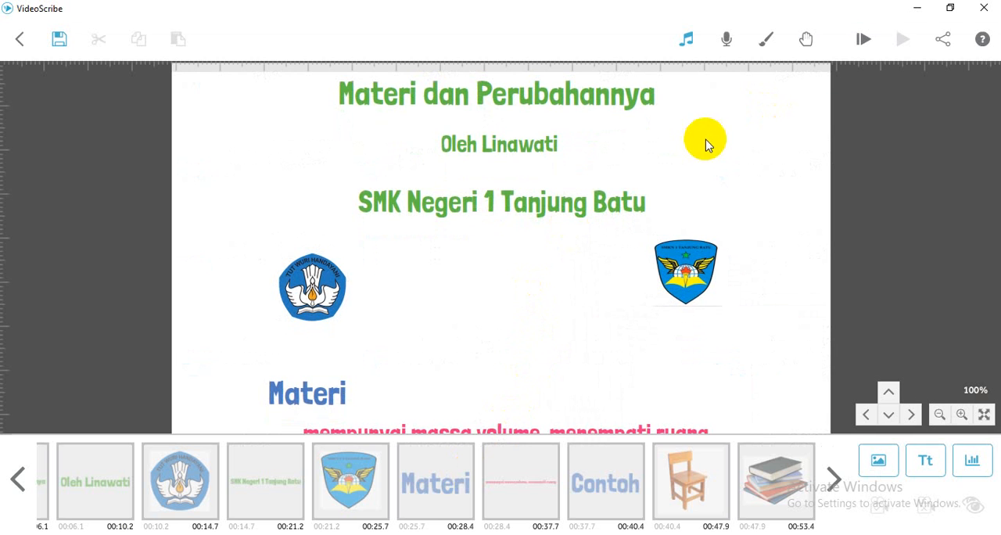
- Save the scribe as "Video tutorial" in the Tugas Pelatihan folder
left_click(63, 39)
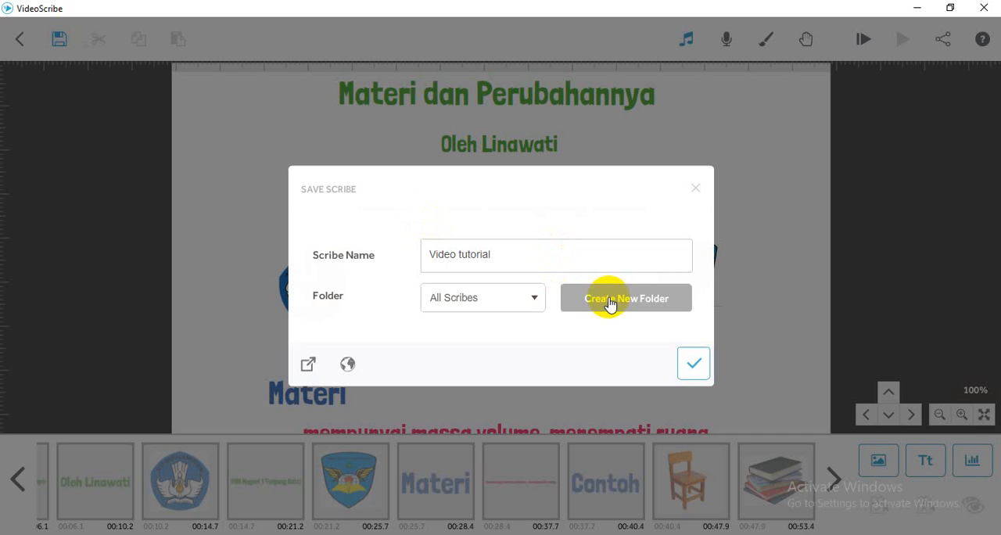
left_click(535, 299)
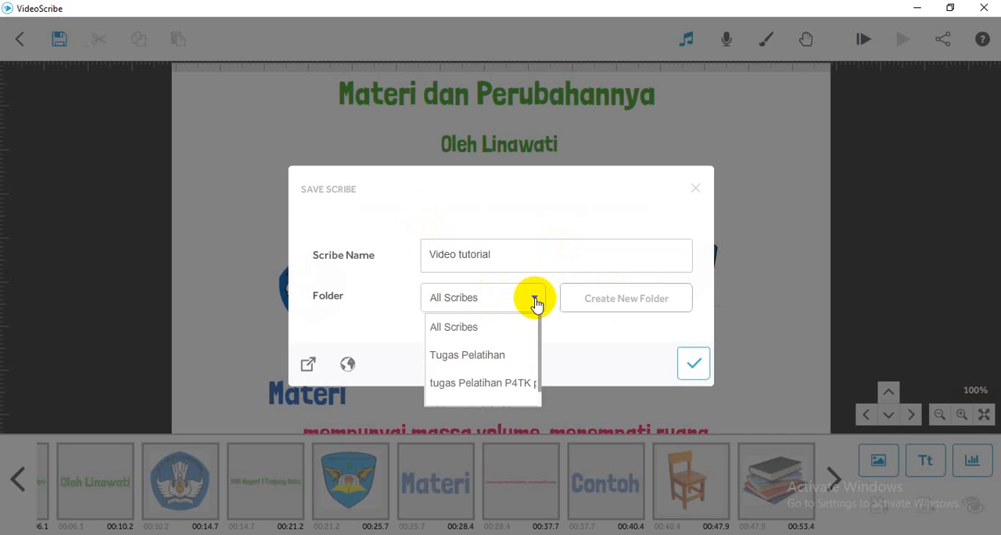
left_click(497, 357)
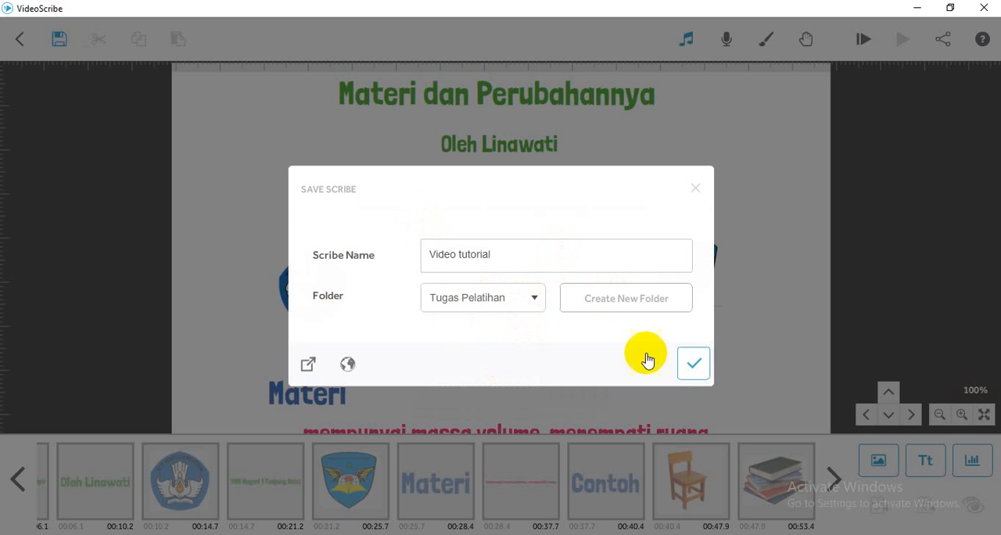
left_click(694, 368)
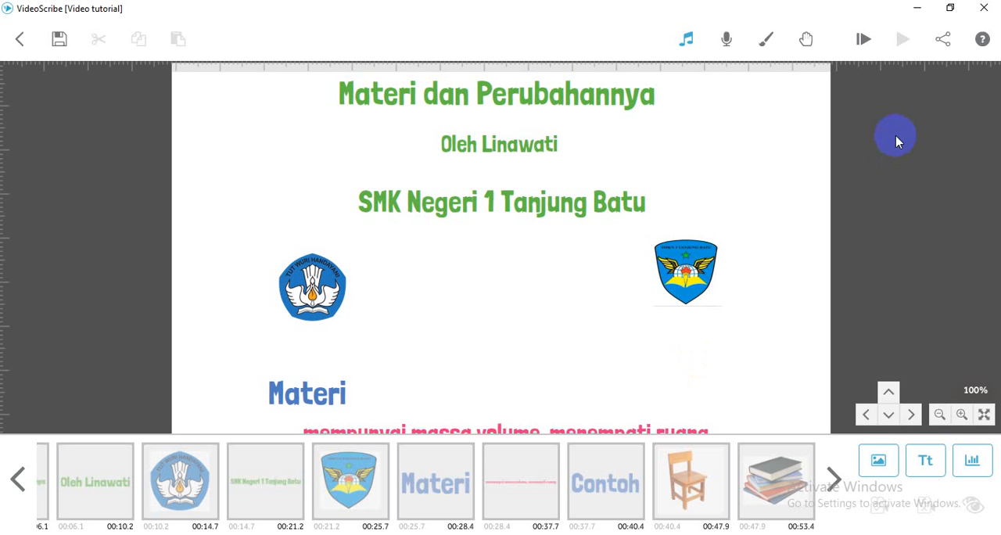
- Render the scribe to a downloadable Quicktime MOV video named "Video tutorial" at size 640 (Normal) and frame rate 15
left_click(942, 41)
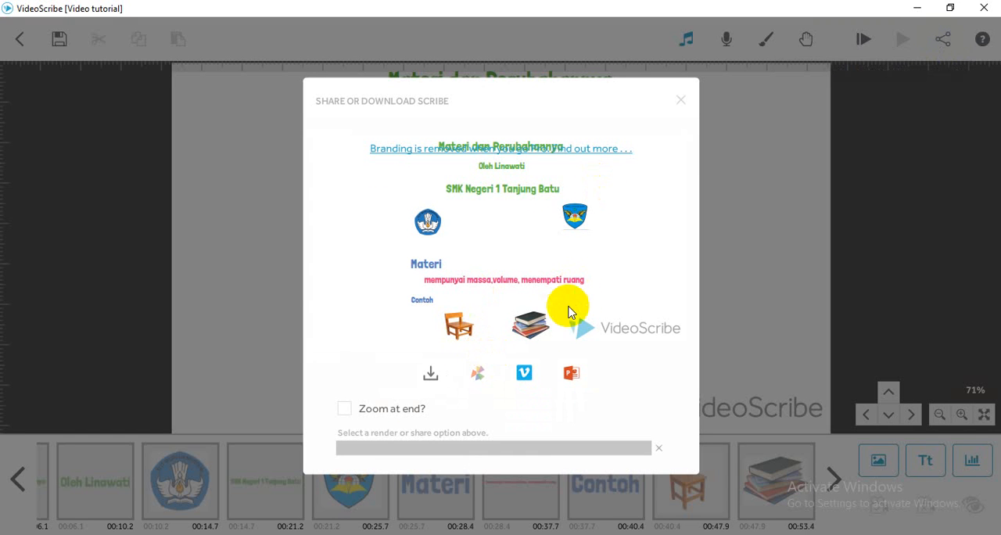
left_click(430, 376)
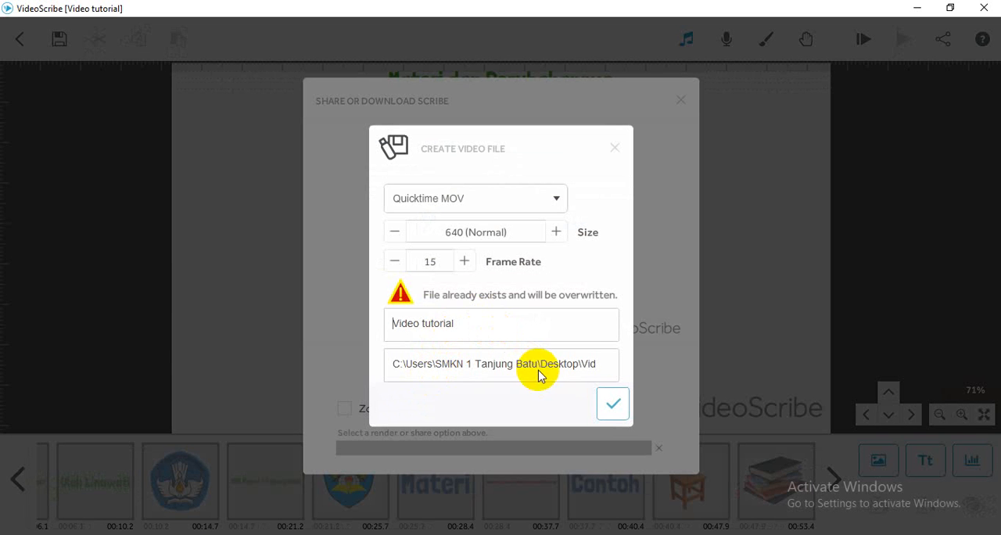
left_click(613, 402)
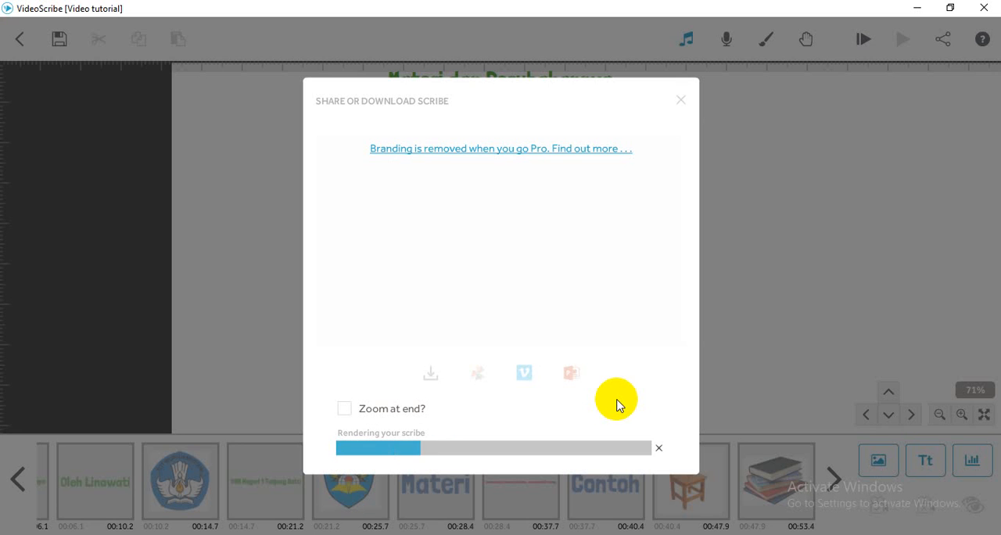